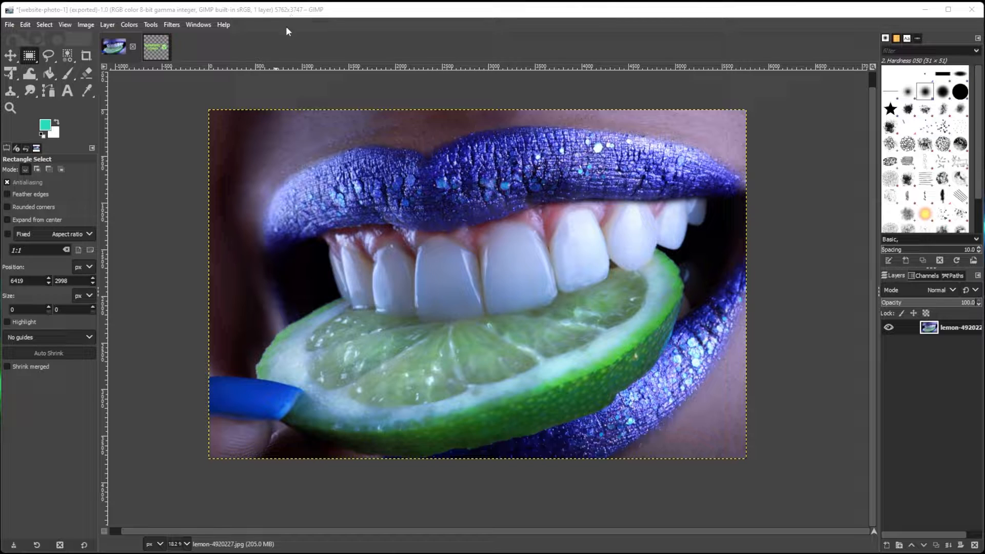
# - Scale the lips-and-lime photo to a width of 1000 px, keeping its proportions
pyautogui.click(83, 25)
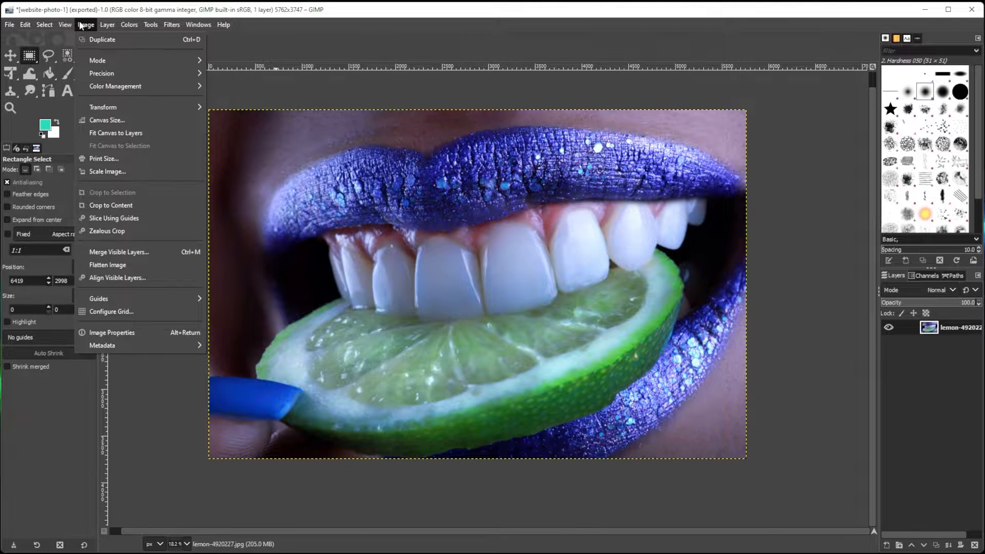
pyautogui.click(111, 175)
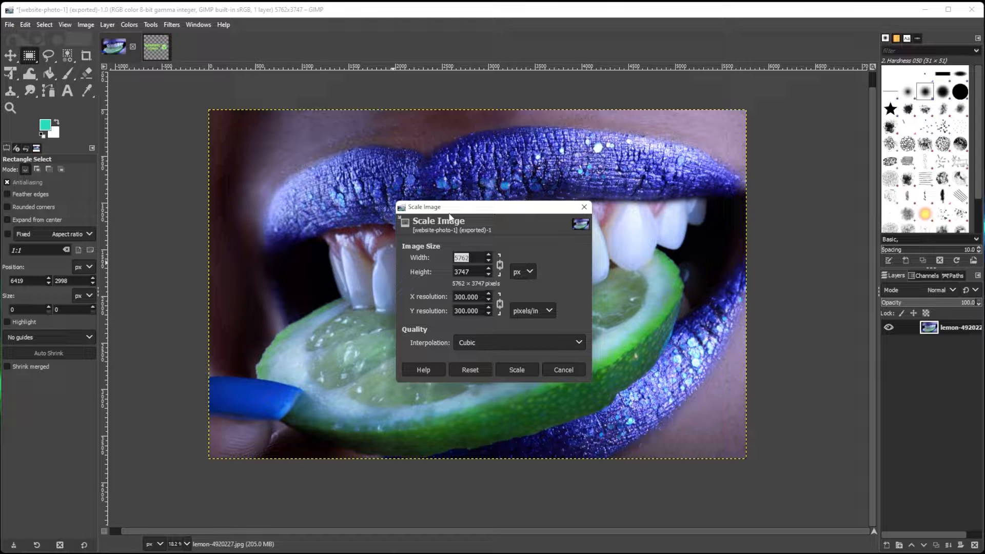
pyautogui.write('1000')
pyautogui.press('Tab')
pyautogui.click(525, 371)
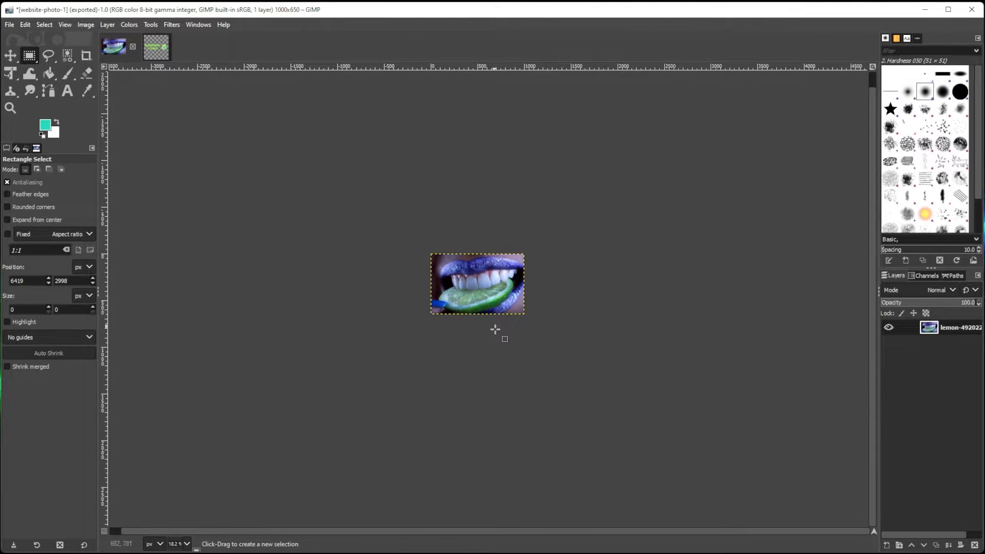
# - Examine the scaled photo at 100% zoom, centred in the canvas
pyautogui.scroll(2, 524, 352)
pyautogui.scroll(1, 523, 352)
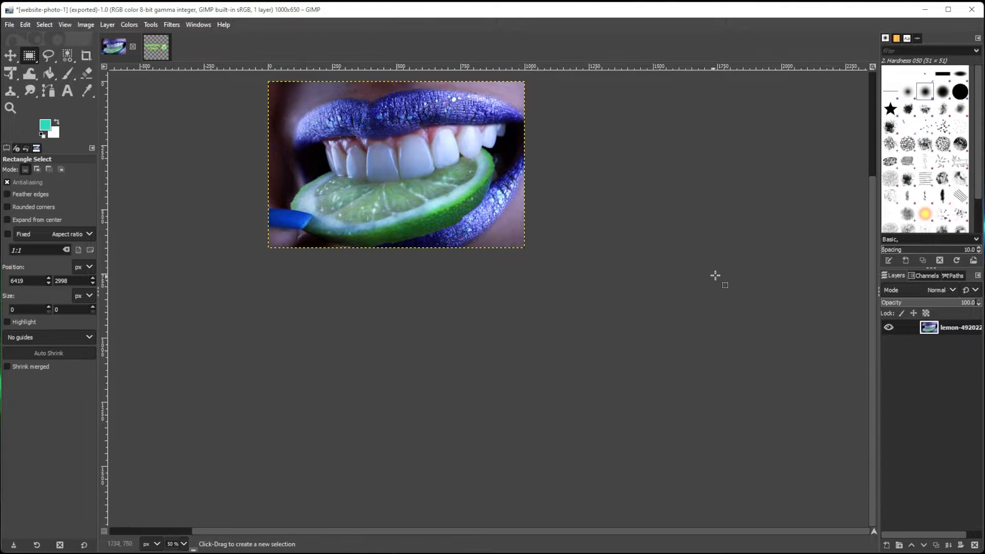
pyautogui.hscroll(-3, 287, 533)
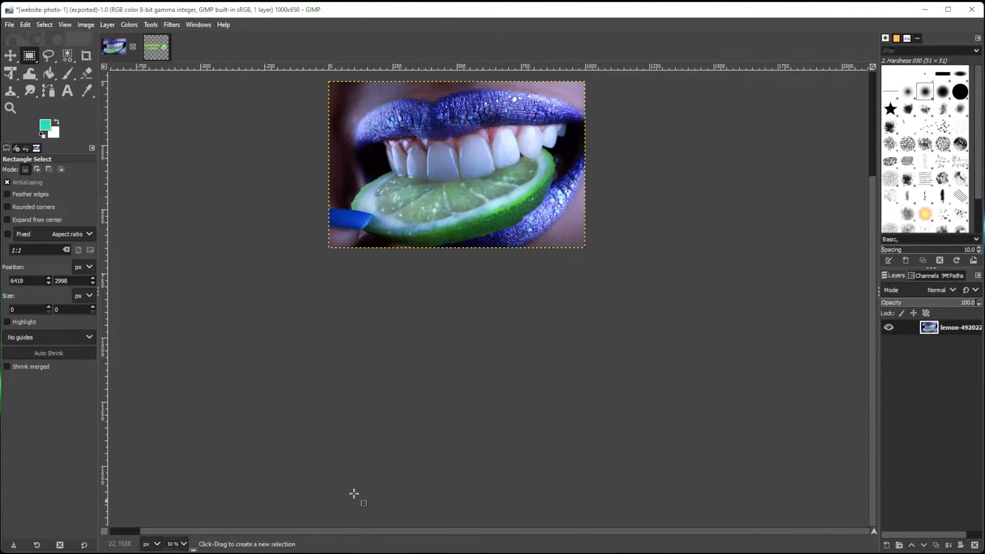
pyautogui.scroll(1, 592, 358)
pyautogui.scroll(1, 592, 358)
pyautogui.moveTo(707, 245); pyautogui.dragTo(821, 412)
pyautogui.scroll(4, 867, 254)
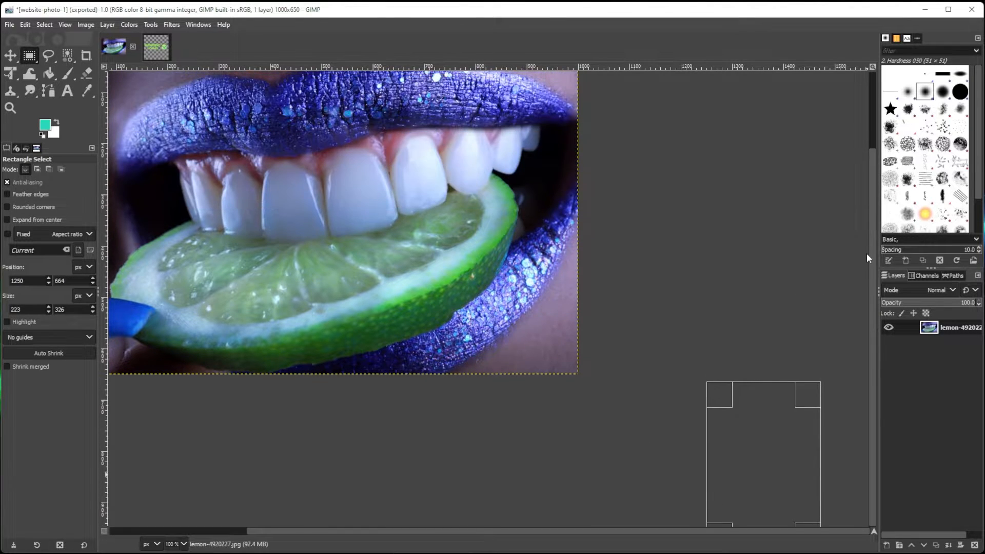
pyautogui.hscroll(-3, 831, 220)
pyautogui.scroll(1, 828, 215)
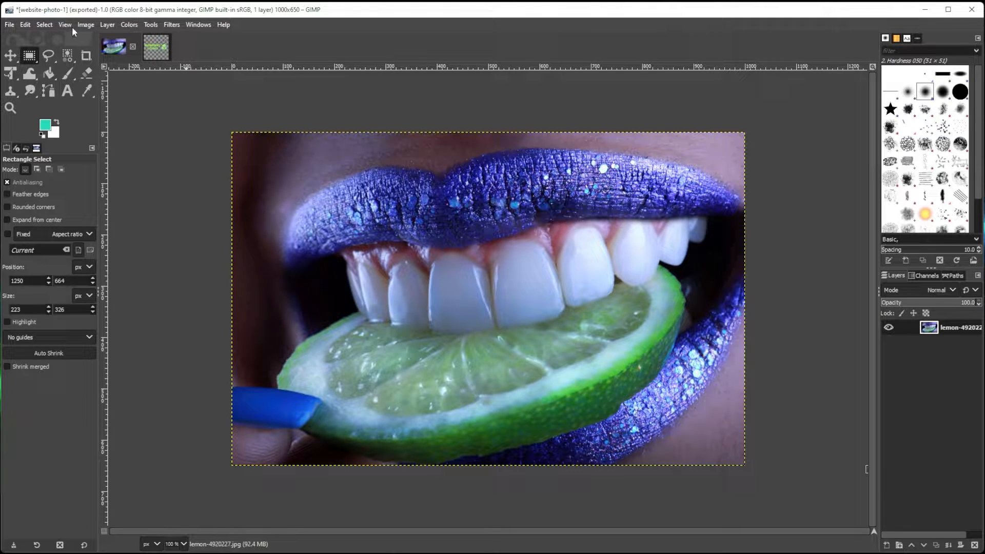
# - Start exporting the photo as website-photo-1.jpg in the Images folder, replacing the existing file
pyautogui.click(10, 27)
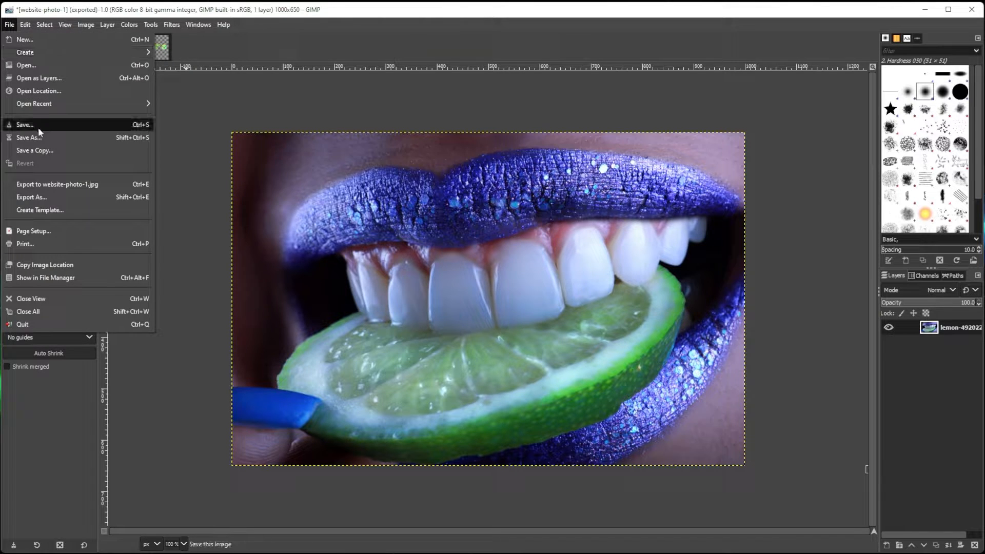
pyautogui.click(75, 198)
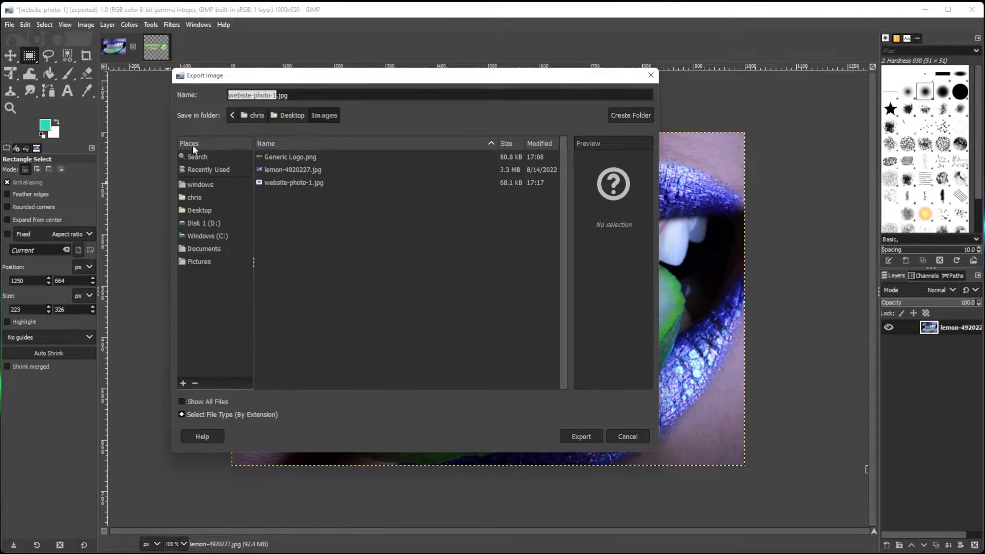
pyautogui.click(247, 95)
pyautogui.click(285, 416)
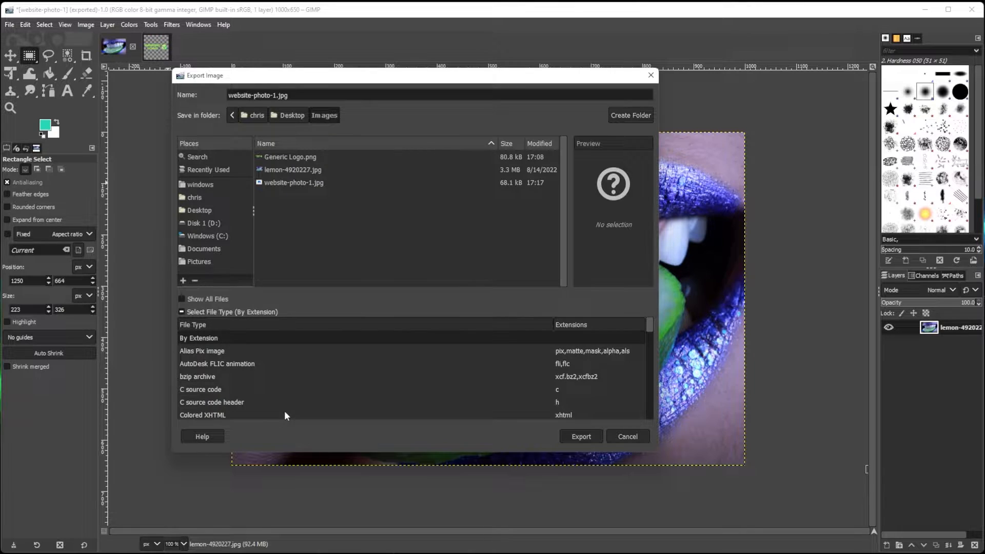
pyautogui.click(262, 311)
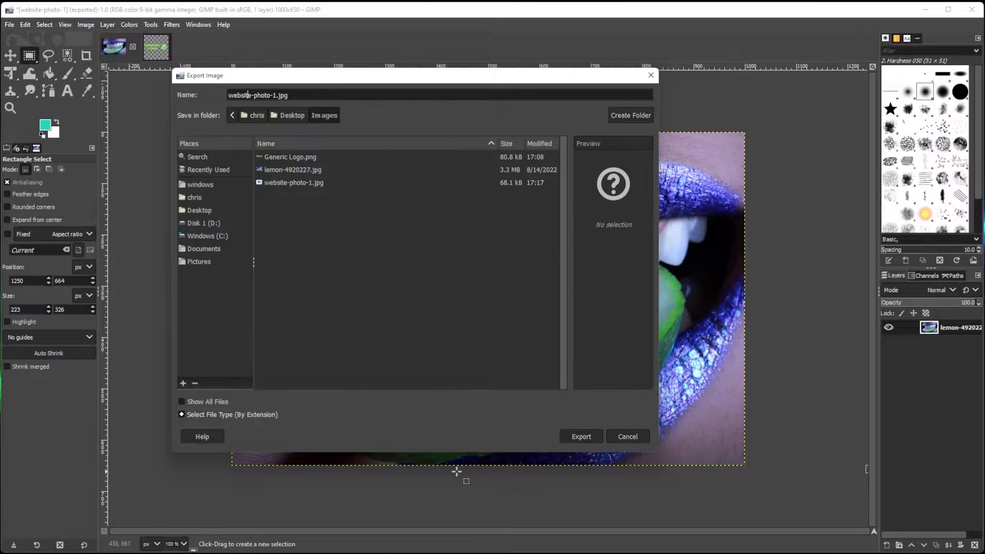
pyautogui.click(590, 441)
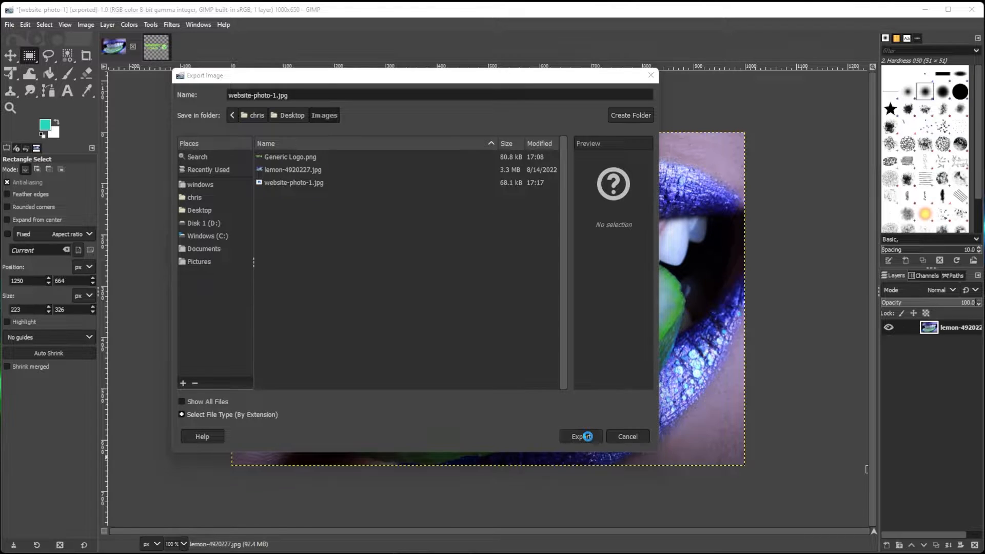
pyautogui.click(450, 310)
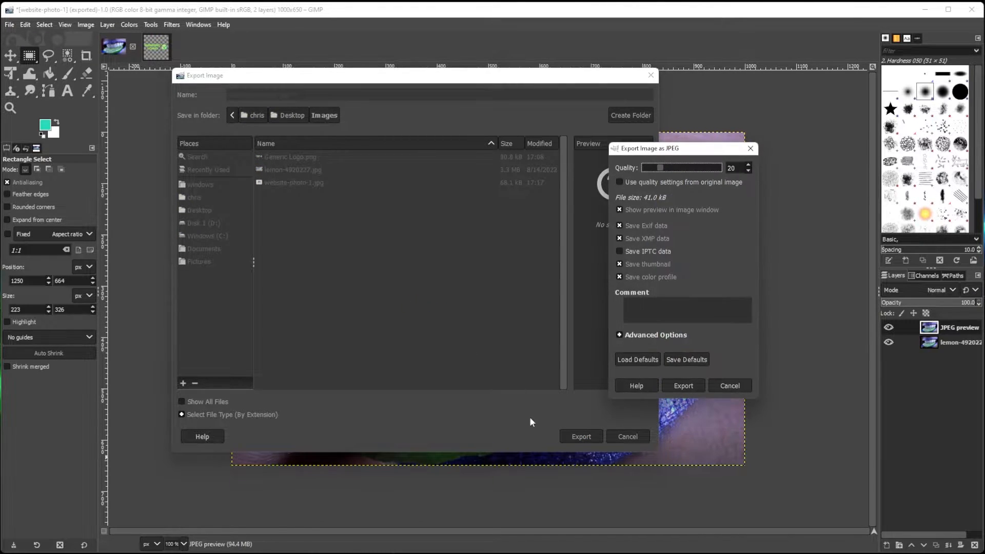
# - Set the JPEG quality to 30, and switch the image-window preview off and back on
pyautogui.click(692, 167)
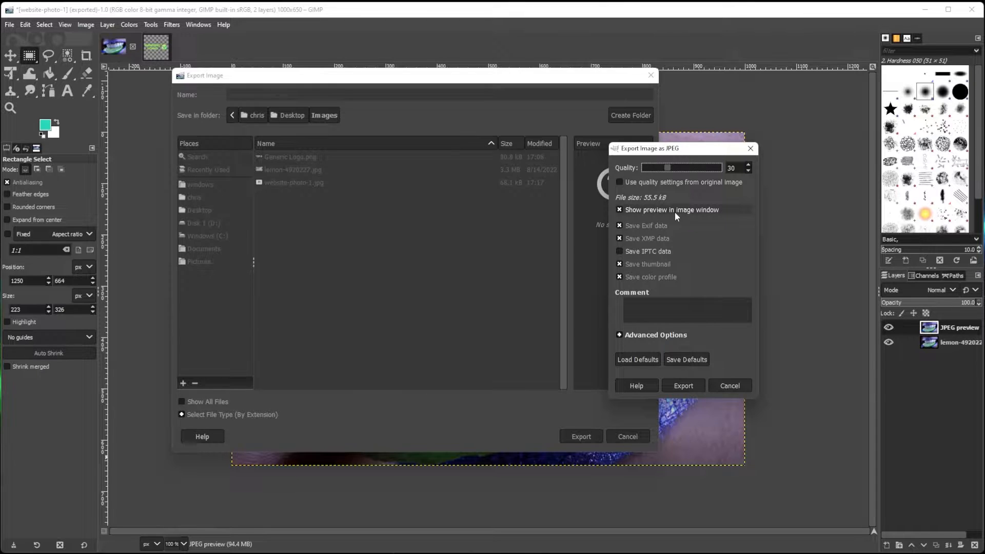
pyautogui.click(707, 211)
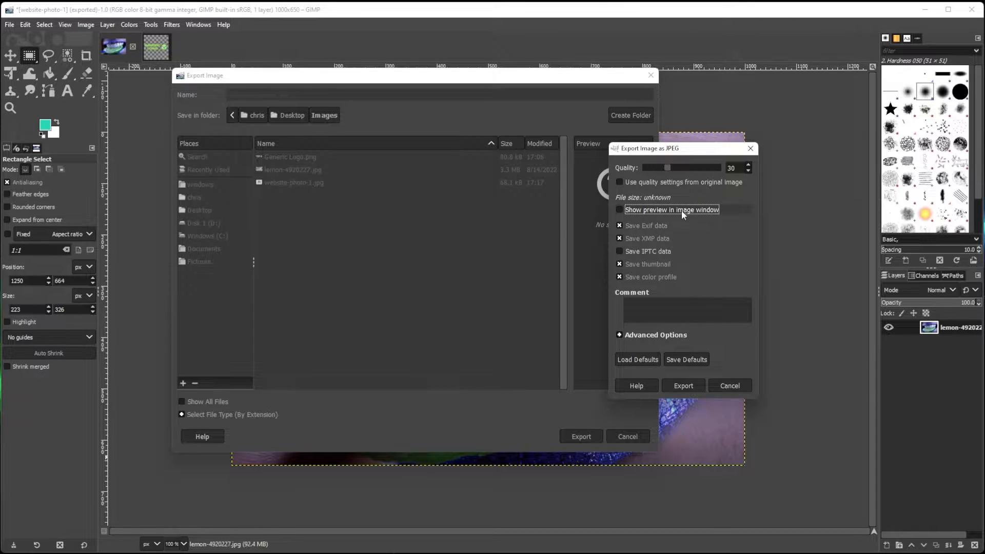
pyautogui.click(645, 210)
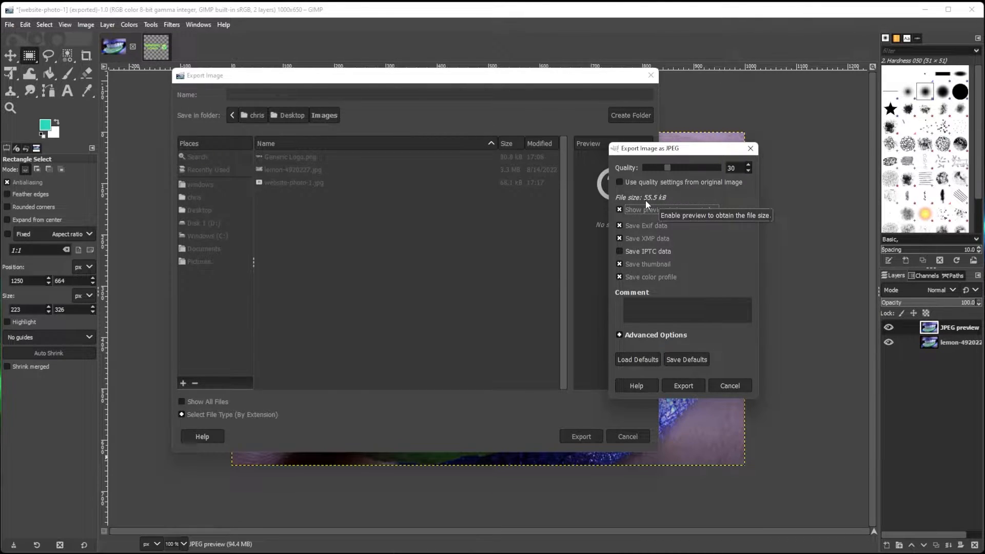
# - Compare the JPEG file size with and without the Exif data, XMP data, thumbnail and color profile
pyautogui.click(656, 228)
pyautogui.click(669, 239)
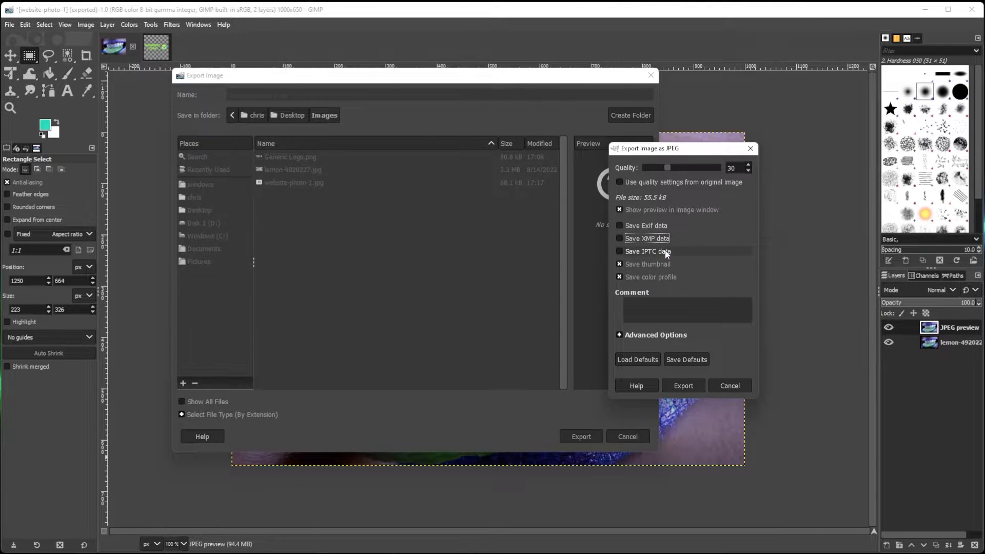
pyautogui.click(664, 265)
pyautogui.click(667, 278)
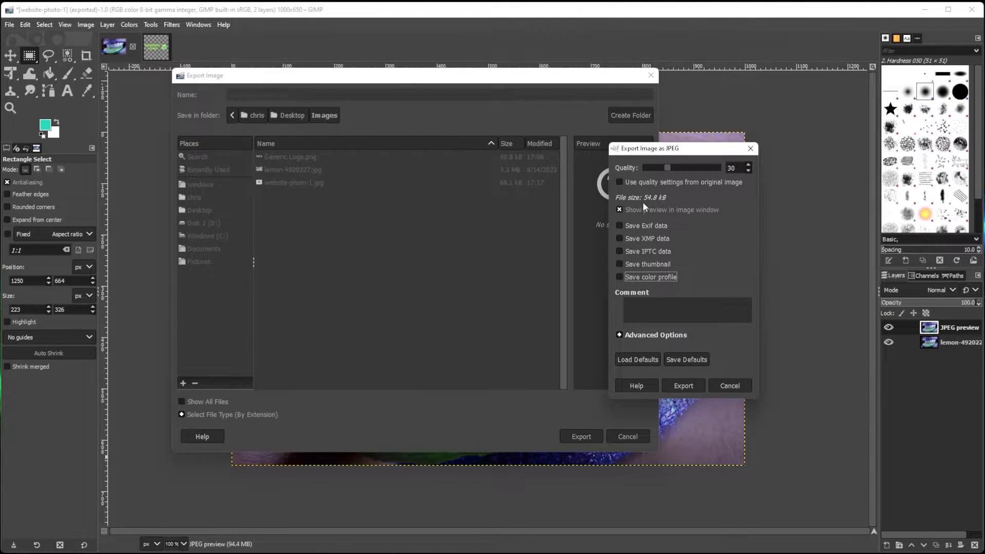
pyautogui.click(650, 277)
pyautogui.click(657, 265)
pyautogui.click(662, 239)
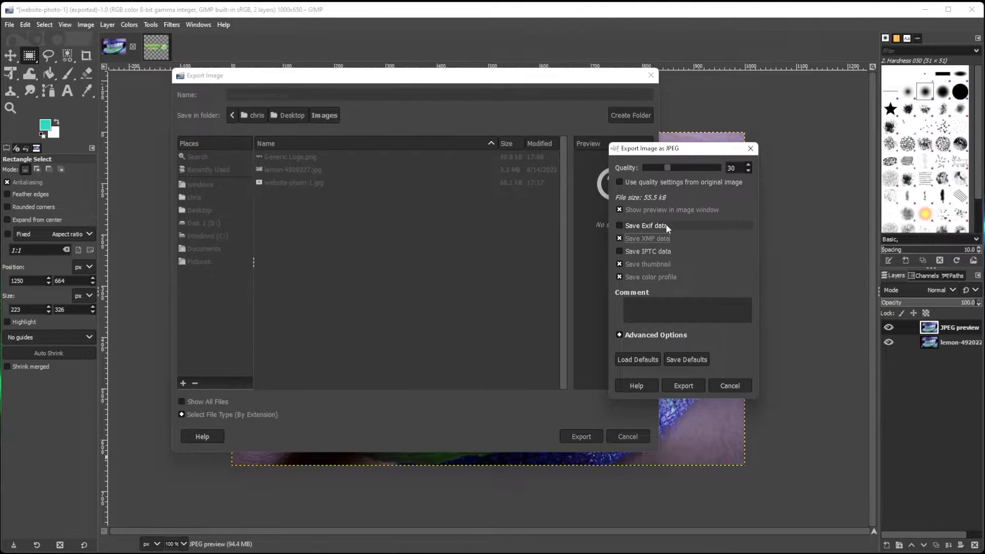
pyautogui.click(665, 226)
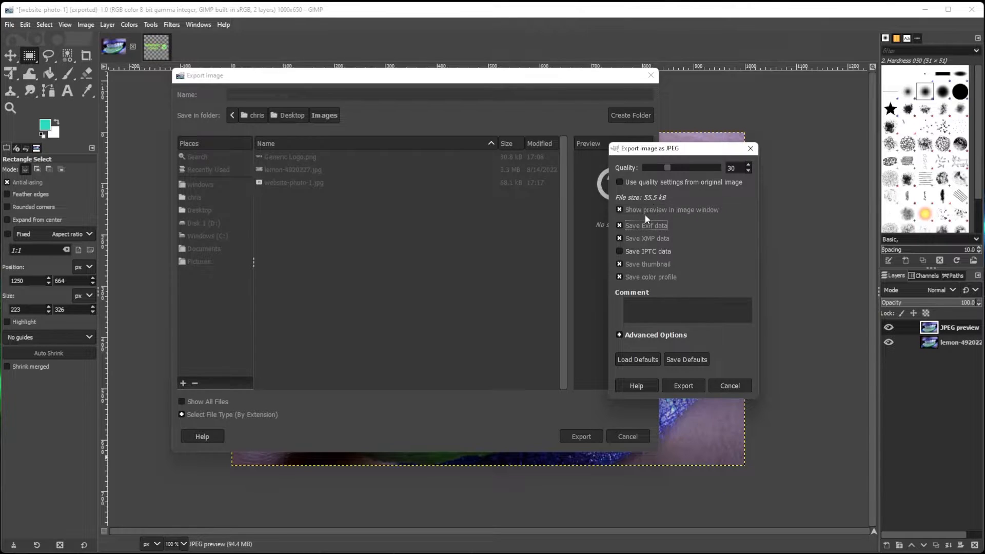
# - Exclude the Exif data, XMP data, thumbnail and color profile, set the quality to 30, and export the JPEG
pyautogui.click(648, 225)
pyautogui.click(657, 239)
pyautogui.click(663, 262)
pyautogui.click(660, 276)
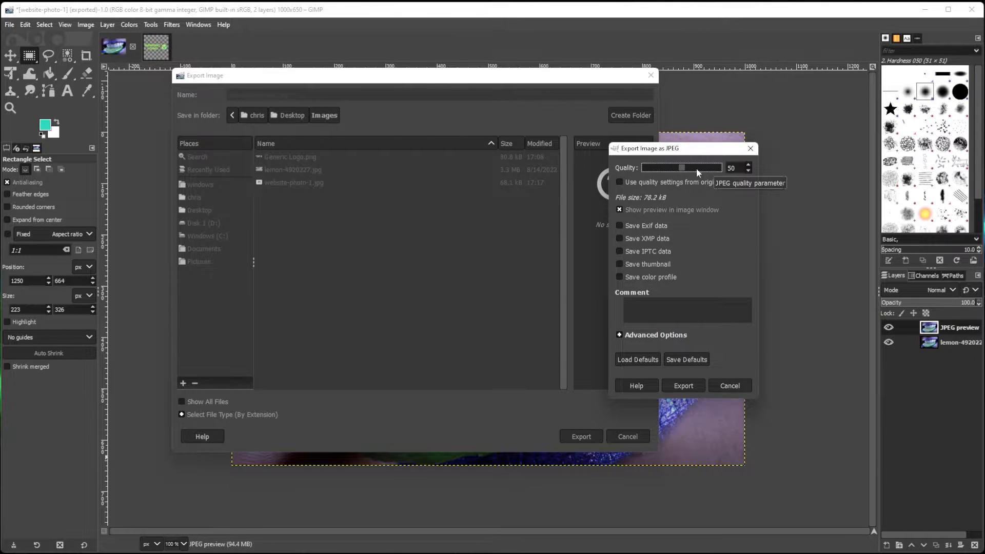
pyautogui.click(666, 167)
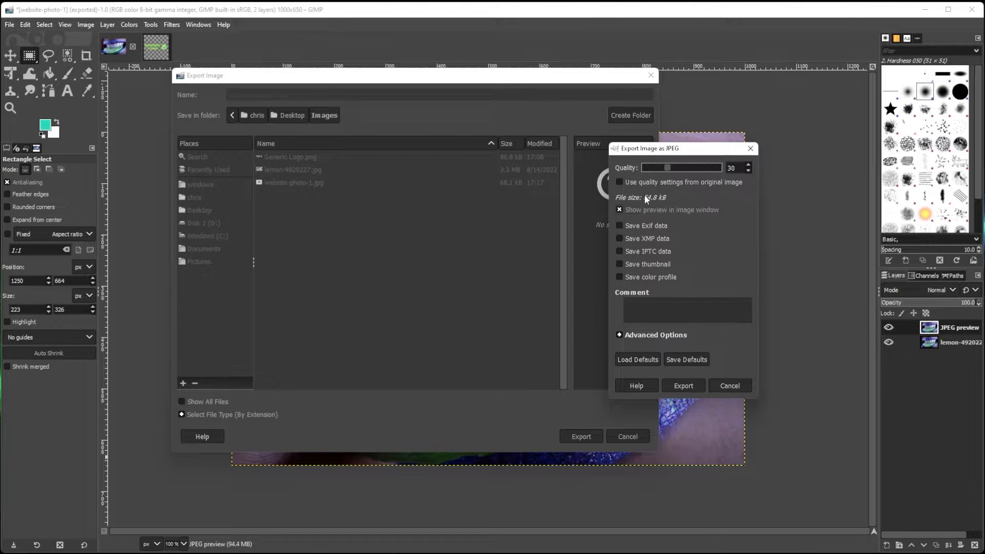
pyautogui.click(684, 385)
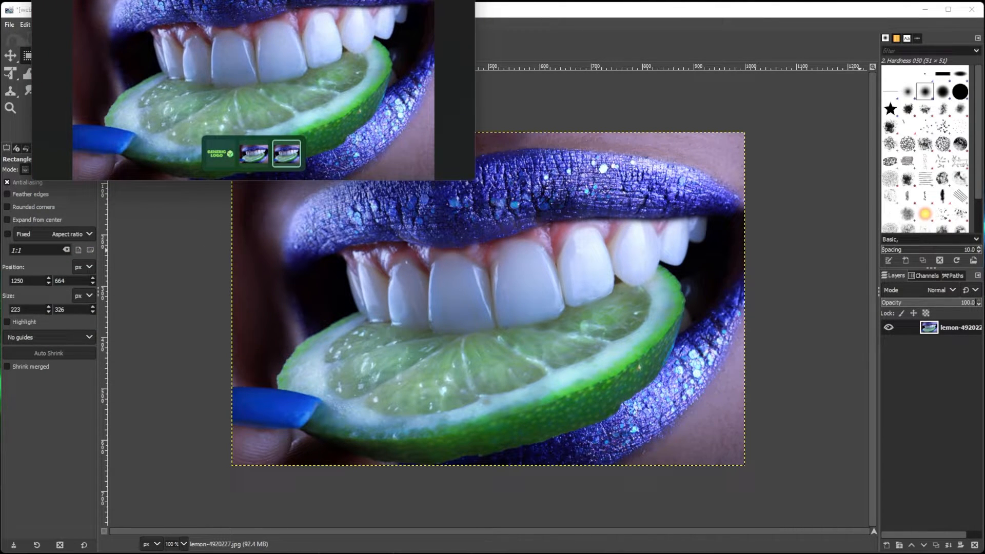
# - Inspect the exported website-photo-1.jpg in the photo viewer, and close the viewer
pyautogui.moveTo(354, 6); pyautogui.dragTo(532, 141)
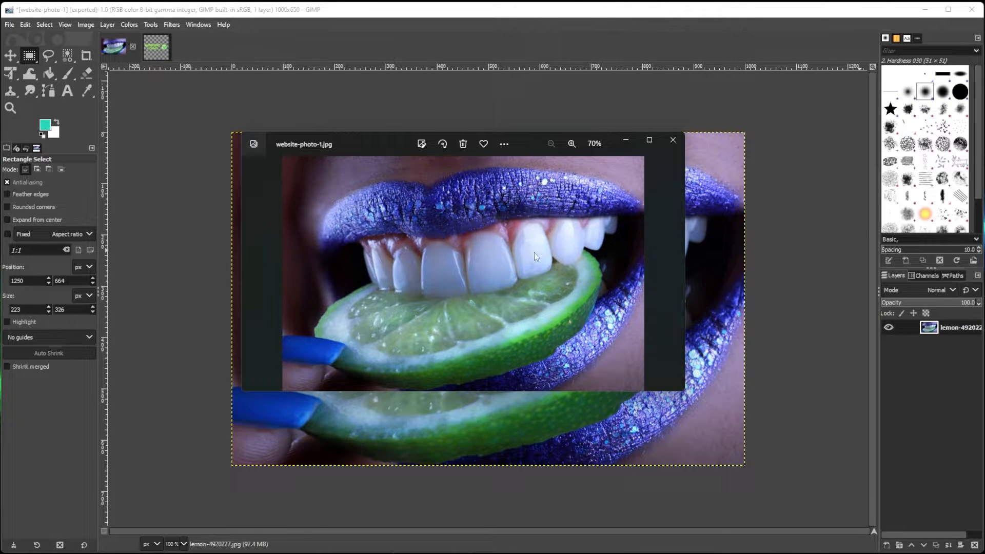
pyautogui.click(673, 140)
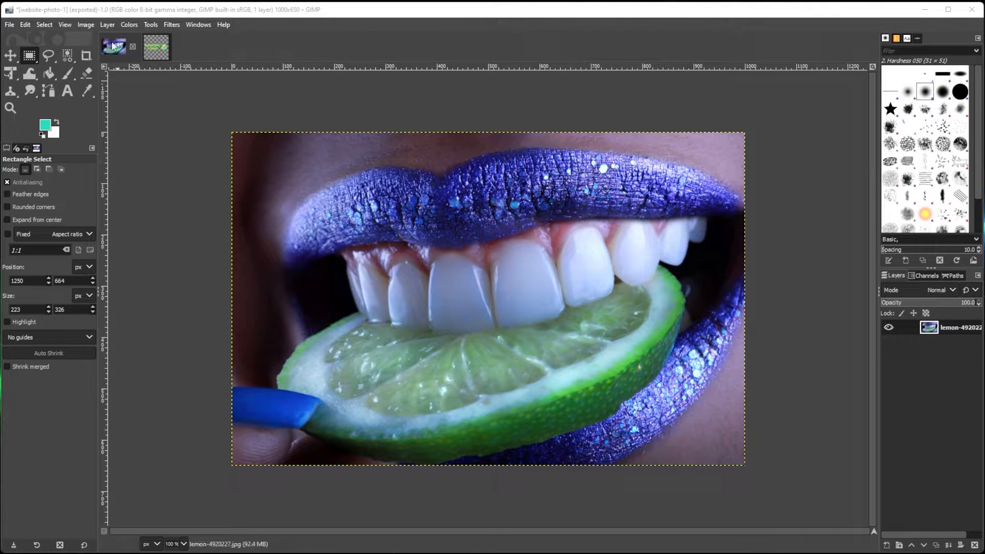
# - Scale the photo down to 800 × 520 pixels
pyautogui.click(85, 25)
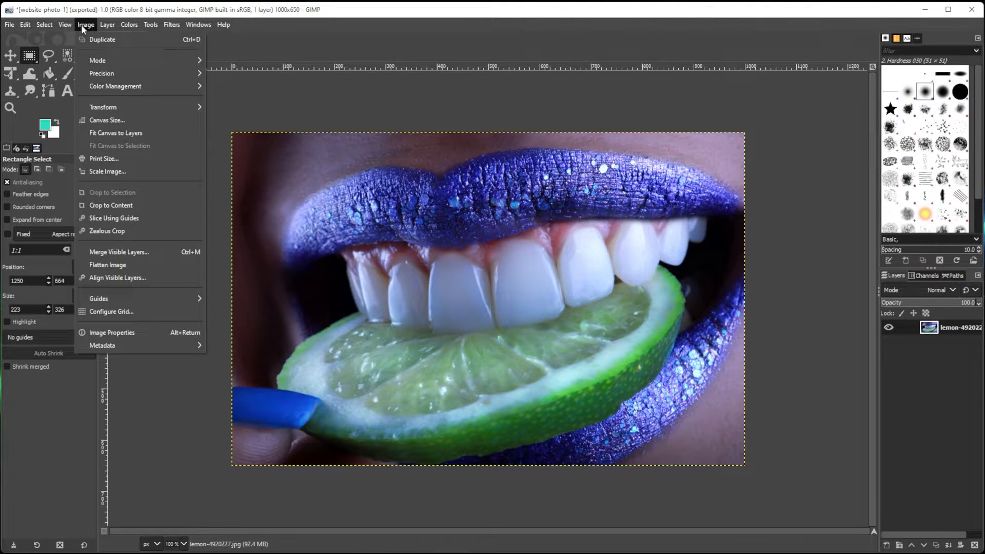
pyautogui.click(128, 170)
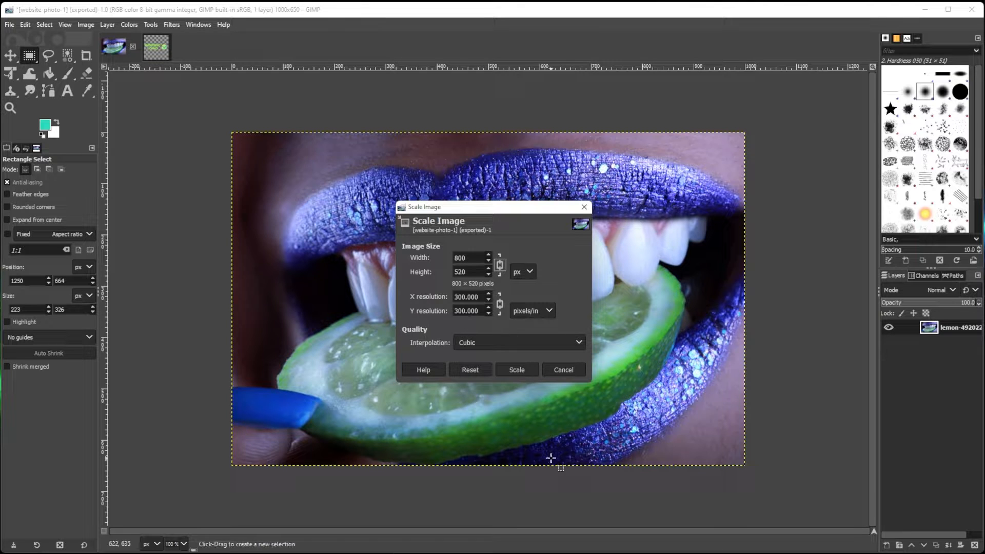
pyautogui.click(517, 369)
# - Start exporting the 800-pixel-wide photo over the existing website-photo-1.jpg, agreeing to replace the file
pyautogui.click(25, 24)
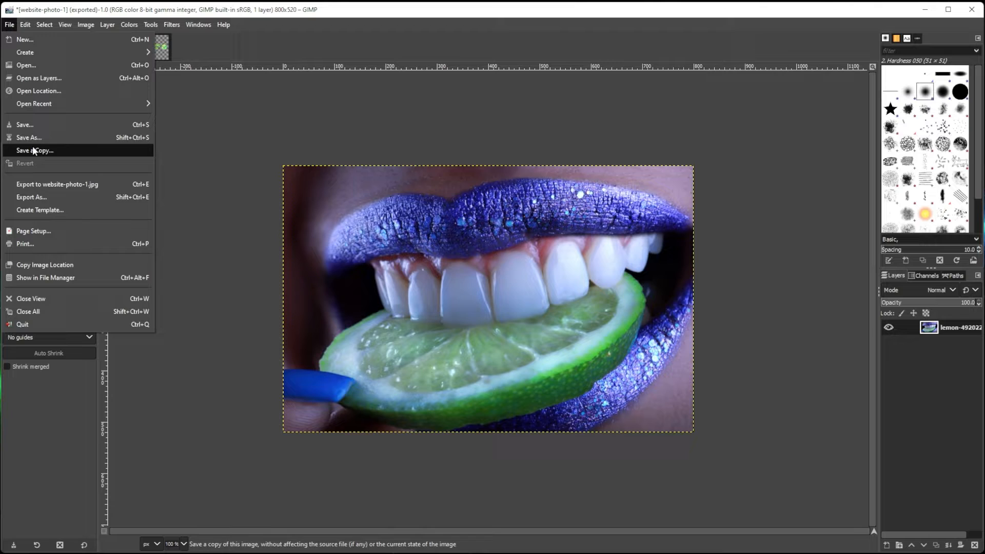
pyautogui.click(59, 199)
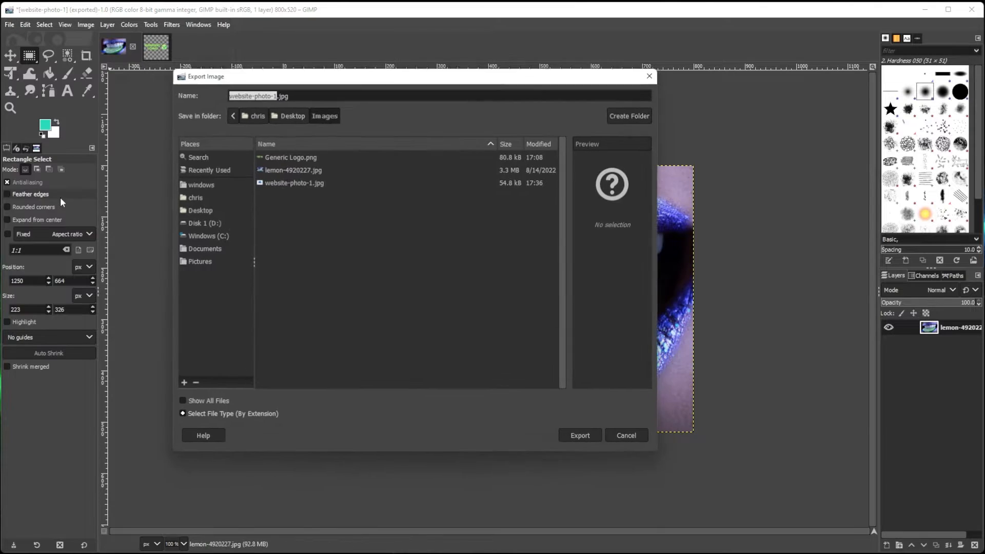
pyautogui.click(305, 185)
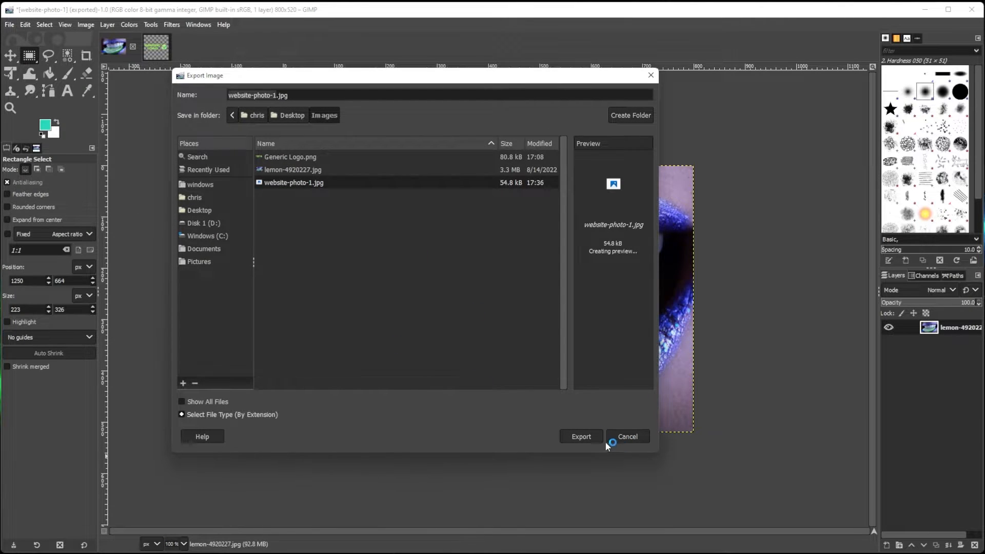
pyautogui.click(590, 436)
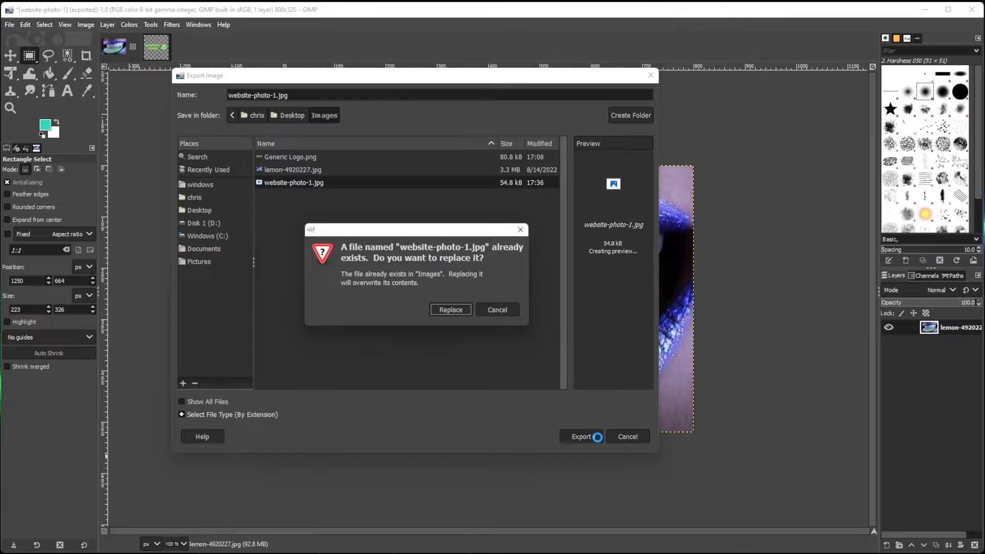
pyautogui.click(452, 310)
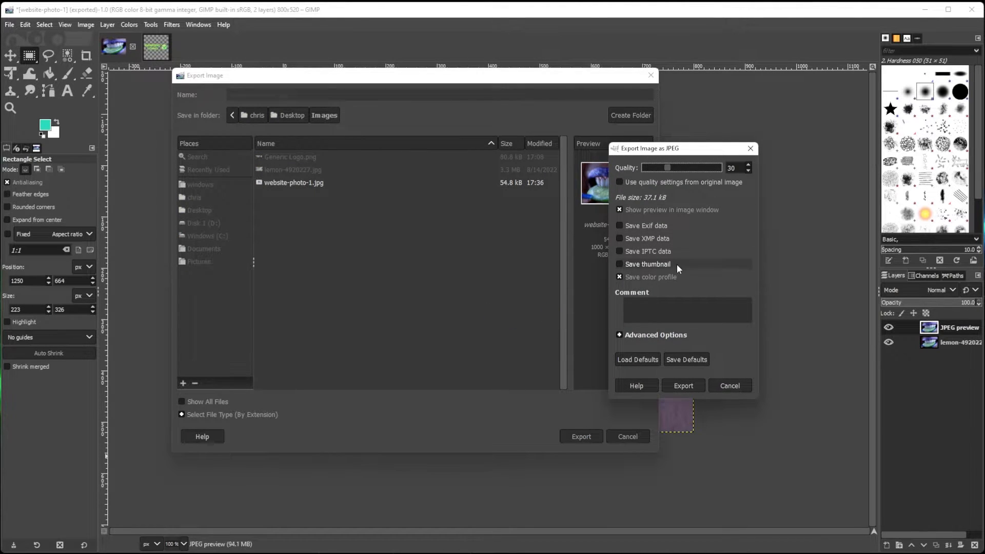
# - Adjust the JPEG quality and export the 800-pixel-wide photo
pyautogui.click(689, 168)
pyautogui.click(686, 168)
pyautogui.click(684, 386)
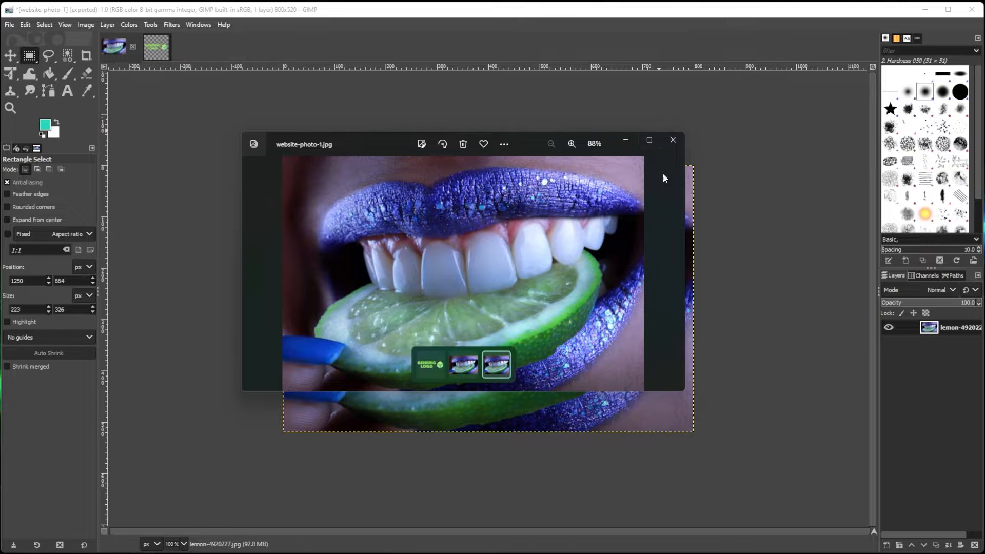
# - Enlarge the photo viewer to inspect website-photo-1.jpg at 100%, and close the viewer
pyautogui.moveTo(682, 393); pyautogui.dragTo(815, 491)
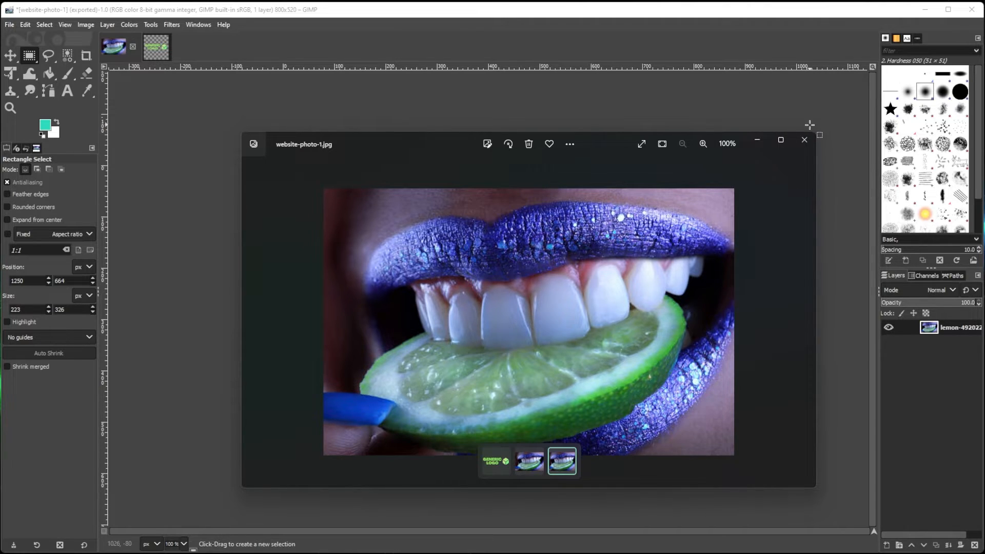
pyautogui.click(802, 146)
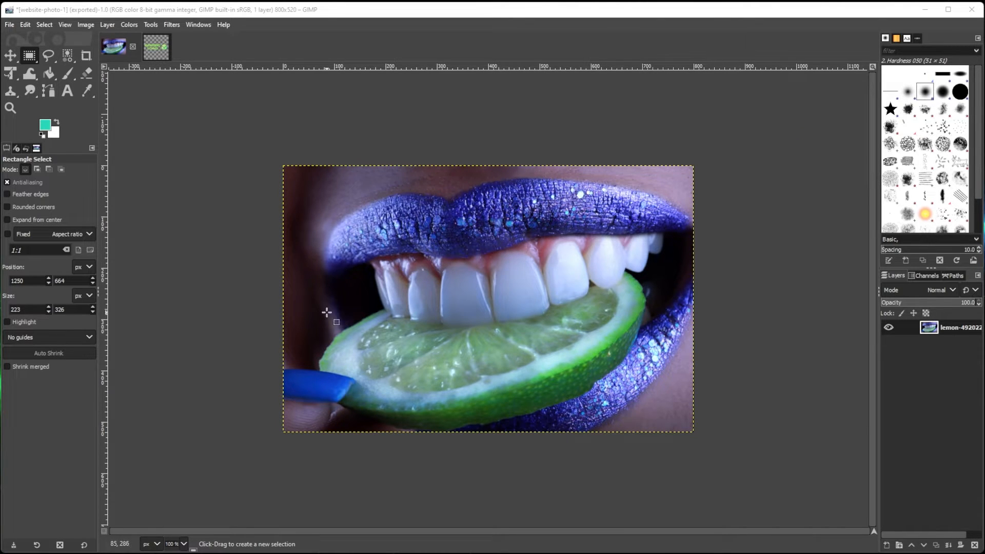
# - Switch to the Generic Logo image and fit a rectangular selection of 923 × 278 px tightly around the logo artwork
pyautogui.click(157, 51)
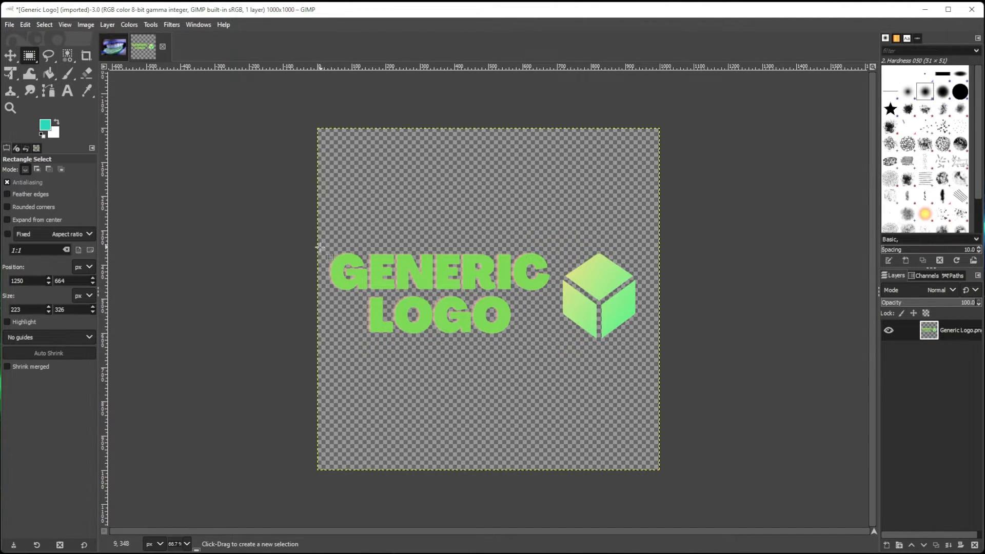
pyautogui.moveTo(319, 246); pyautogui.dragTo(641, 344)
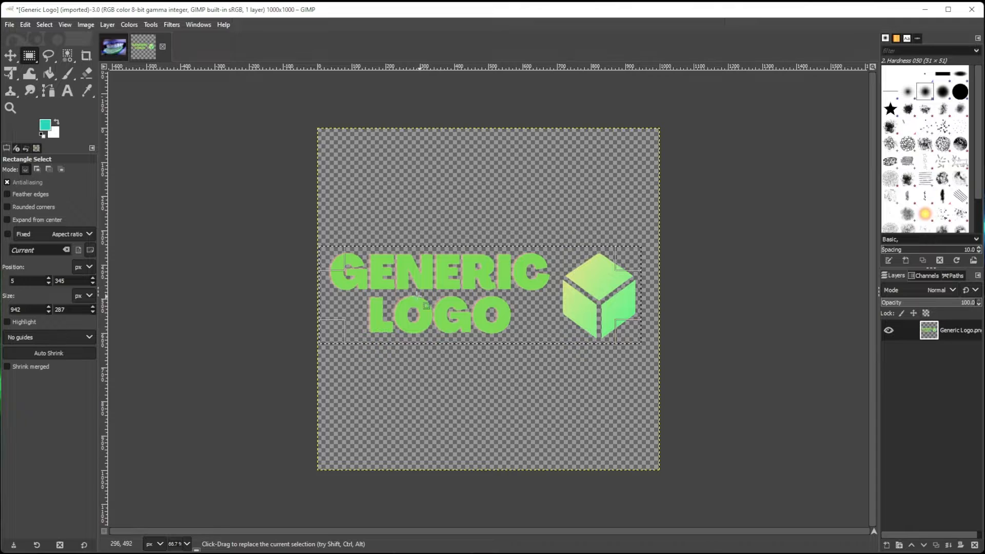
pyautogui.moveTo(328, 297); pyautogui.dragTo(333, 297)
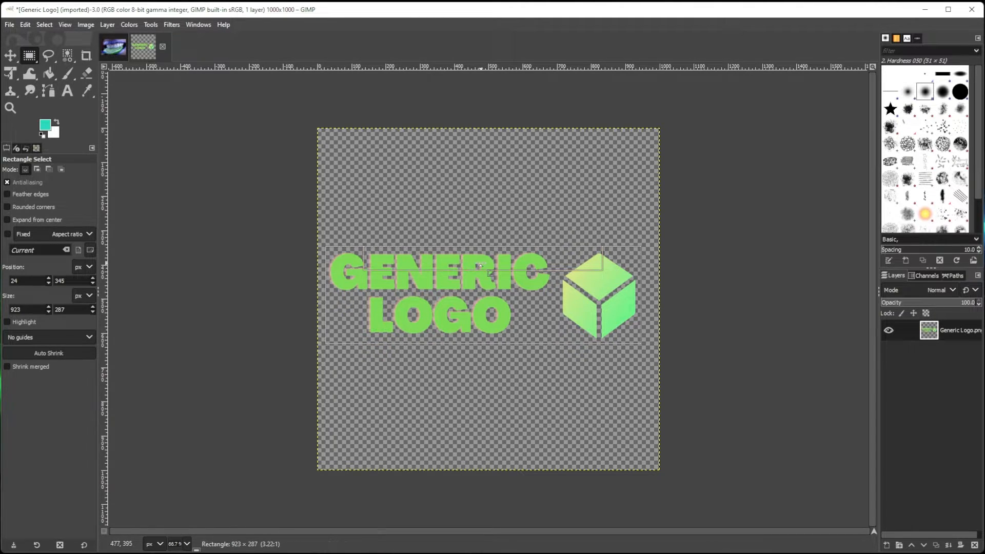
pyautogui.moveTo(482, 265); pyautogui.dragTo(482, 267)
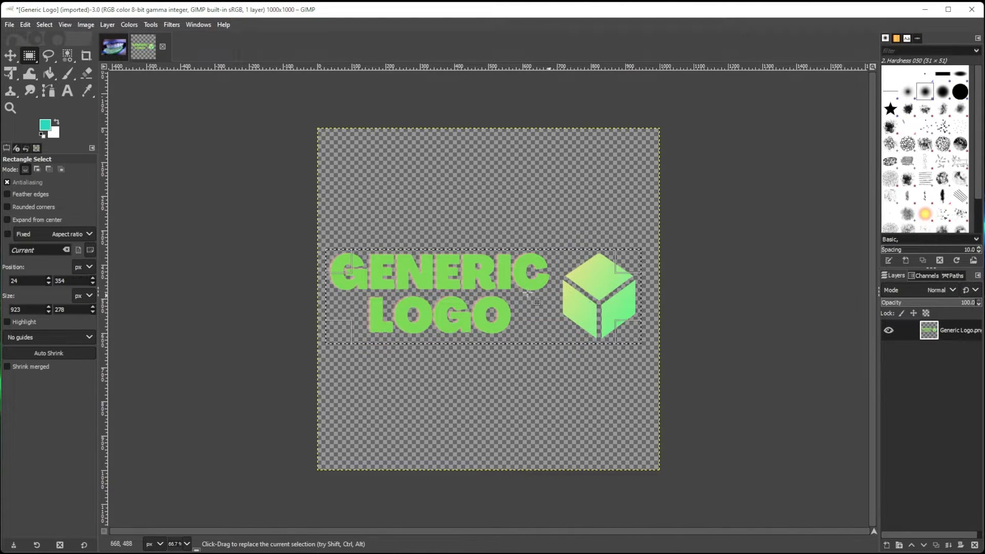
# - Crop the Generic Logo image to the rectangular selection
pyautogui.click(25, 23)
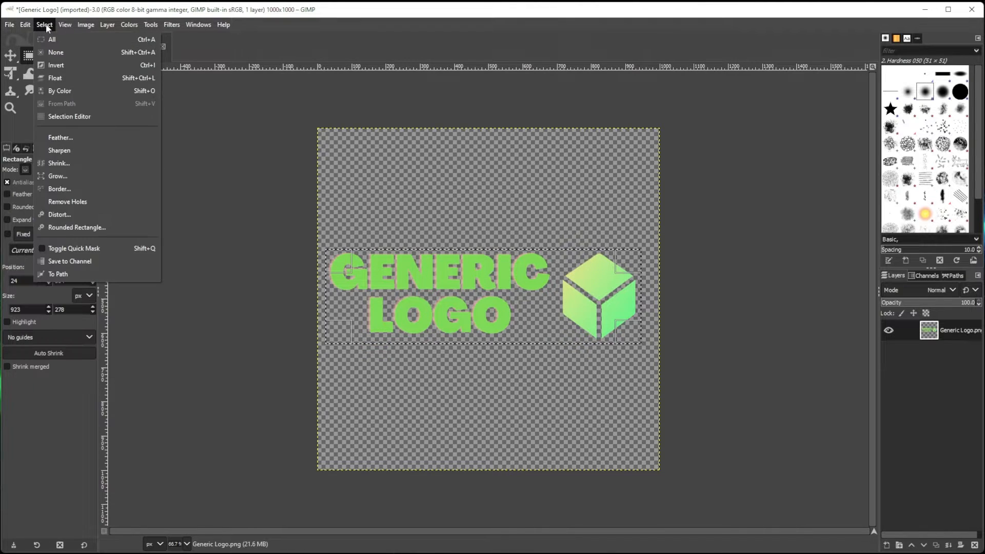
pyautogui.moveTo(77, 25)
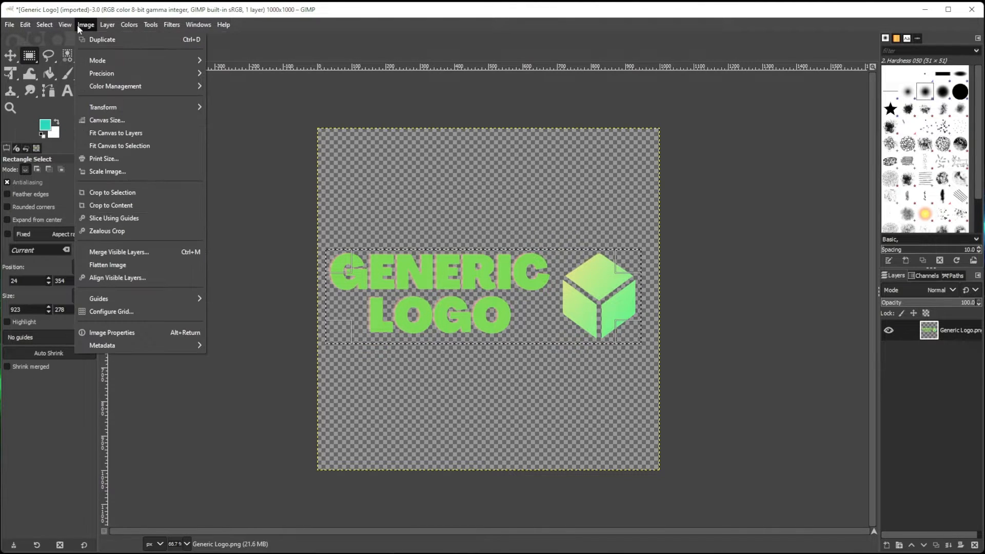
pyautogui.click(110, 193)
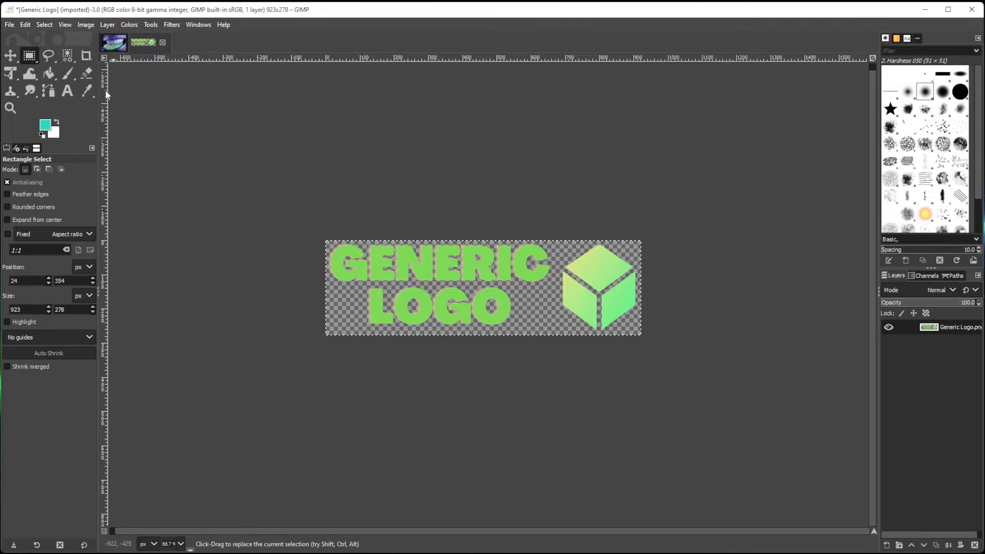
# - Start exporting the cropped logo as website-logo.png in the Images folder
pyautogui.click(10, 24)
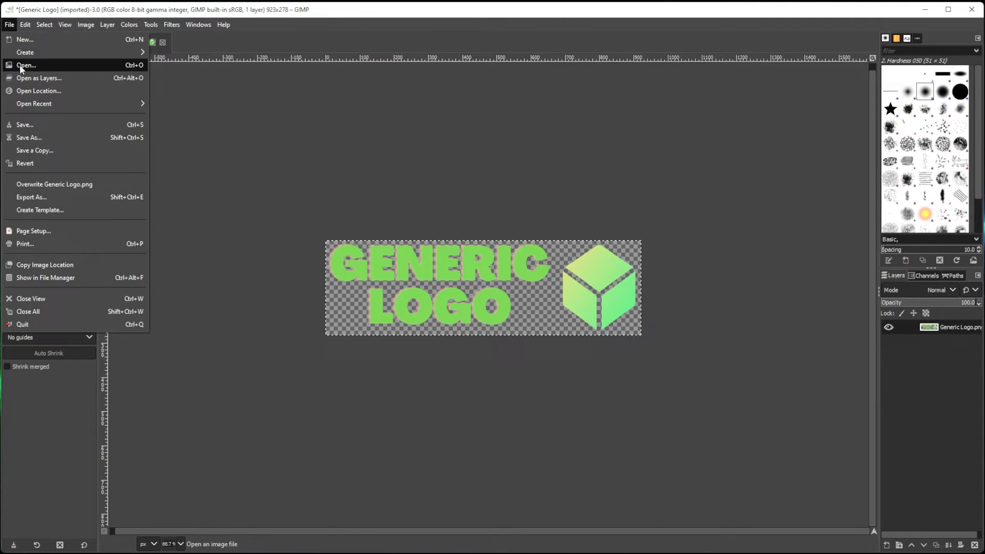
pyautogui.click(45, 201)
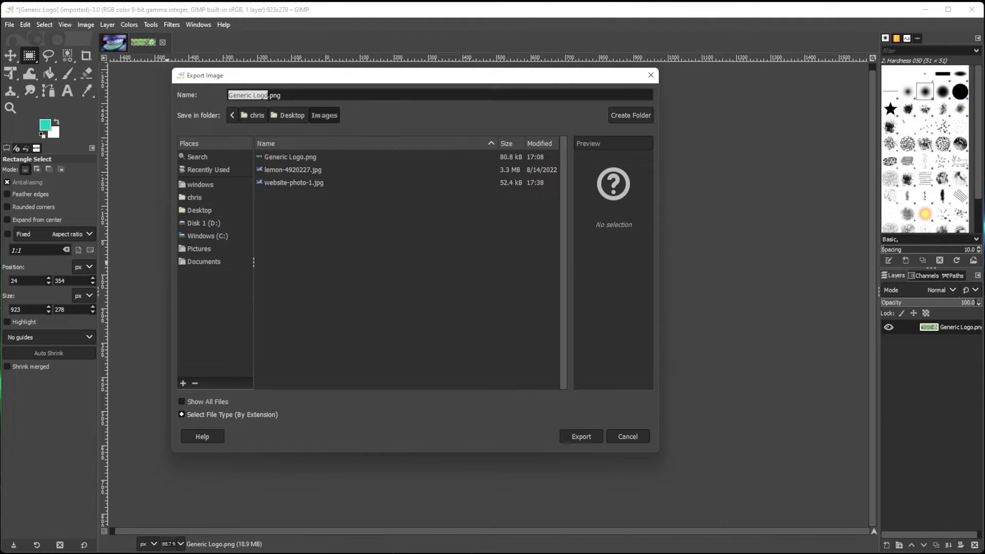
pyautogui.moveTo(267, 95); pyautogui.dragTo(213, 95)
pyautogui.write('website-logo')
pyautogui.click(362, 414)
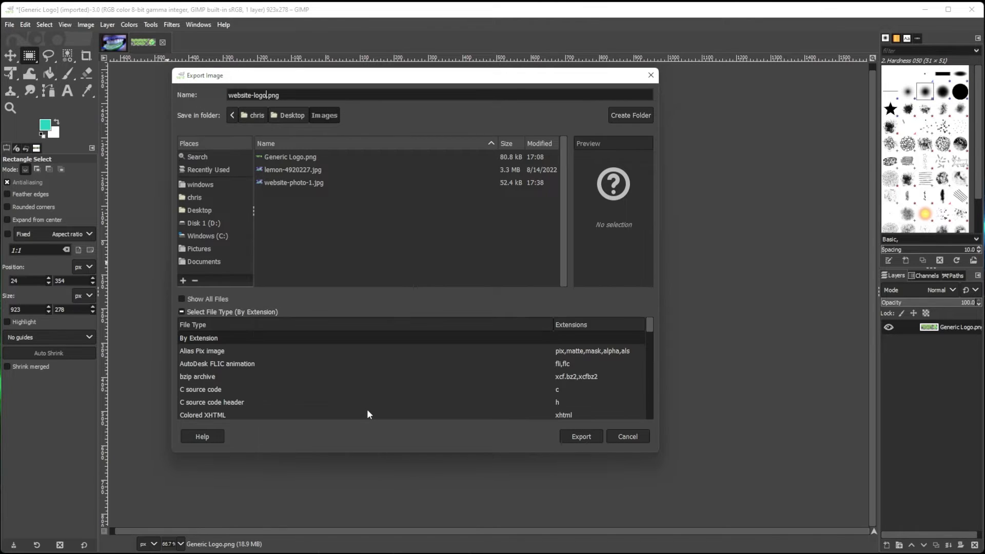
pyautogui.click(379, 313)
pyautogui.click(583, 435)
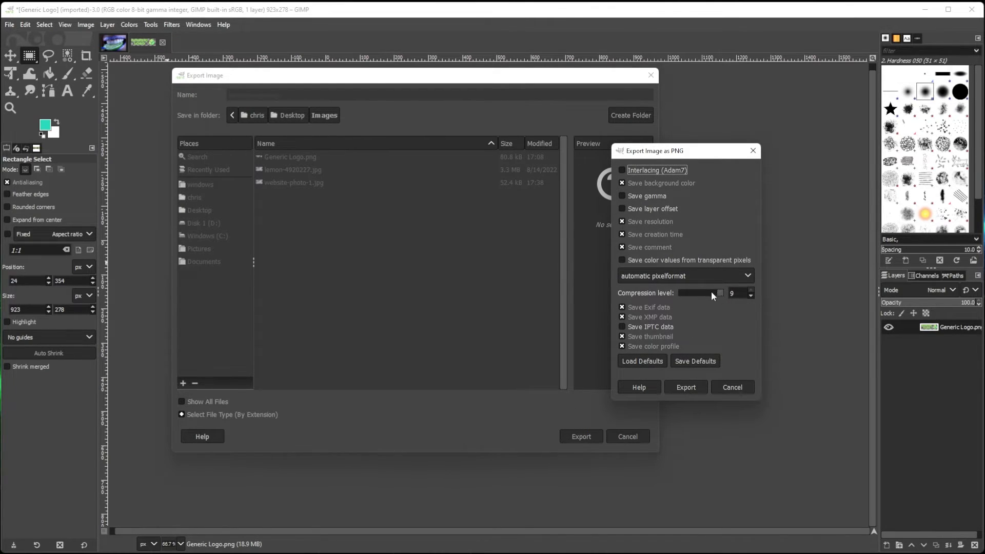
# - Exclude the comment and creation time, set the PNG compression level to 2, and export website-logo.png
pyautogui.click(670, 250)
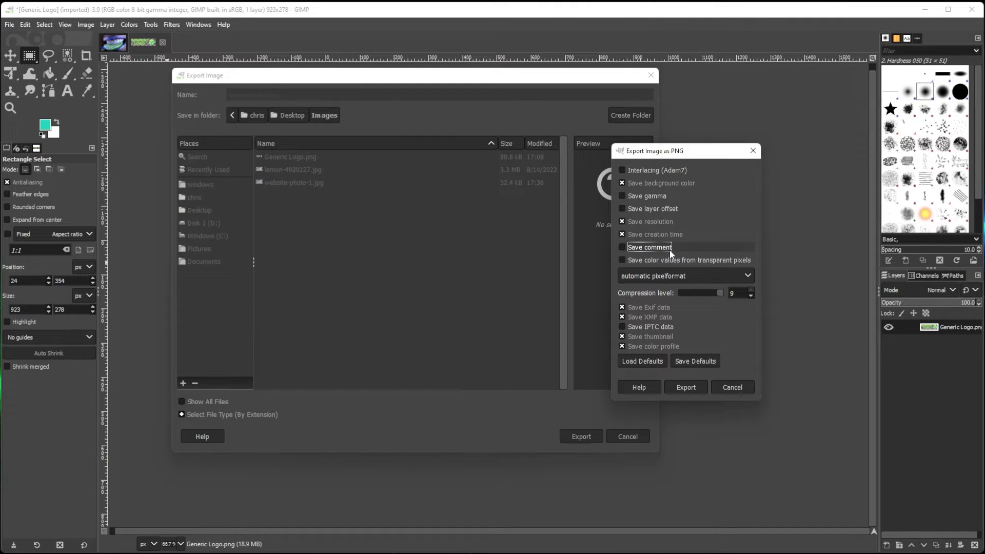
pyautogui.click(667, 235)
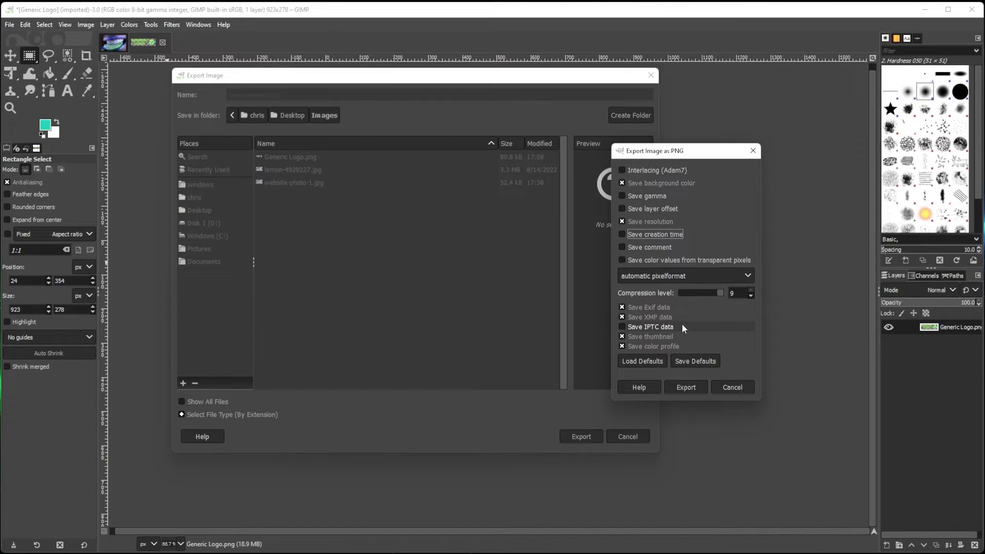
pyautogui.moveTo(723, 294); pyautogui.dragTo(703, 300)
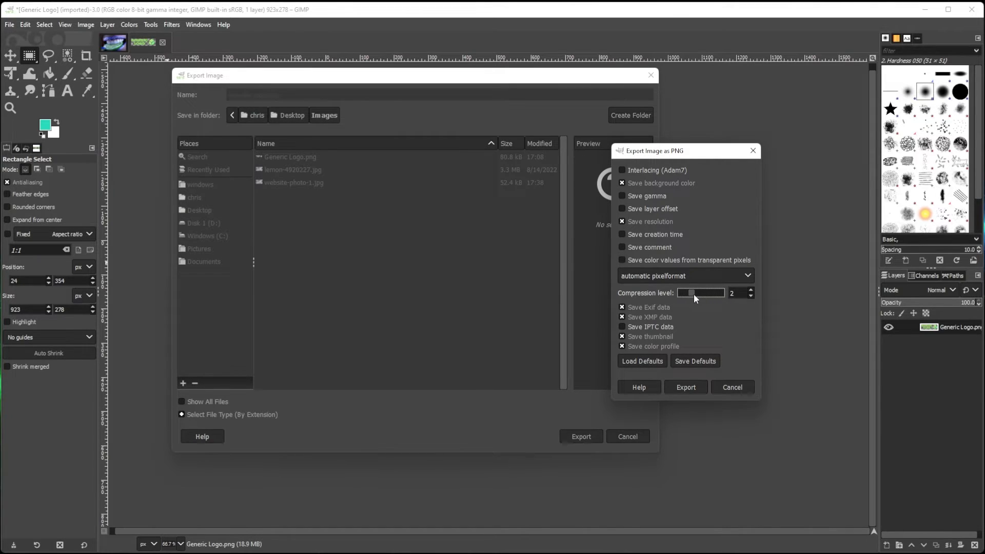
pyautogui.click(687, 387)
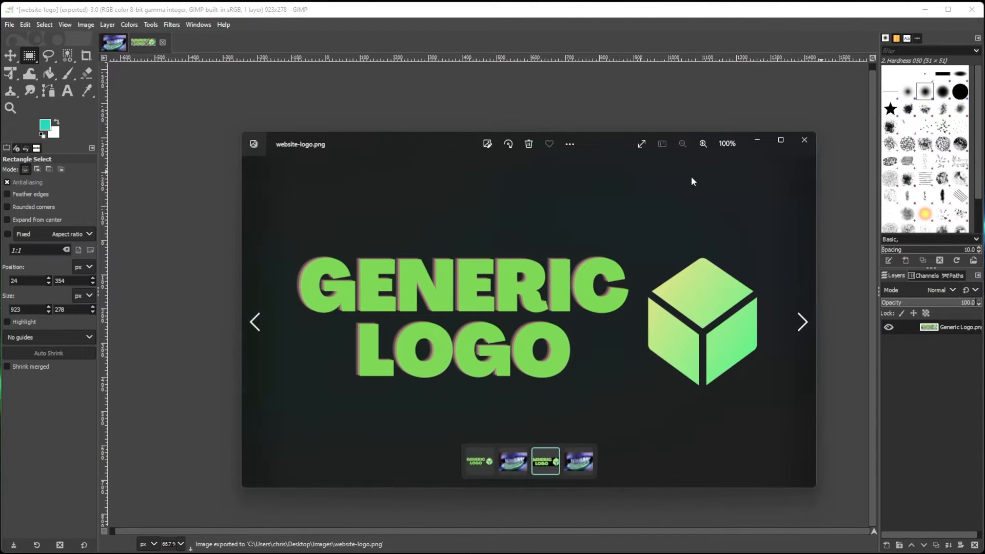
# - Inspect the exported website-logo.png in the photo viewer, and close the viewer
pyautogui.moveTo(596, 140); pyautogui.dragTo(558, 113)
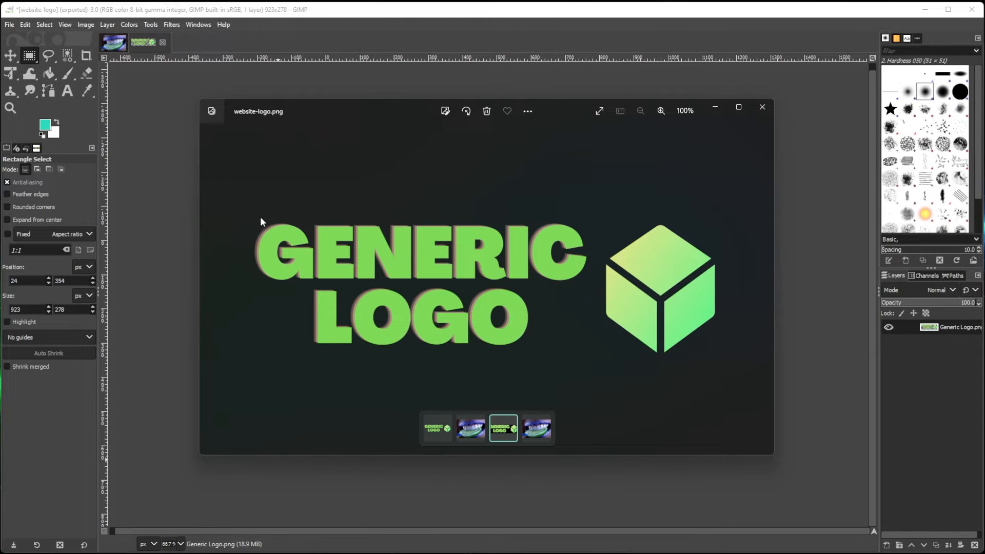
pyautogui.moveTo(571, 121); pyautogui.dragTo(788, 186)
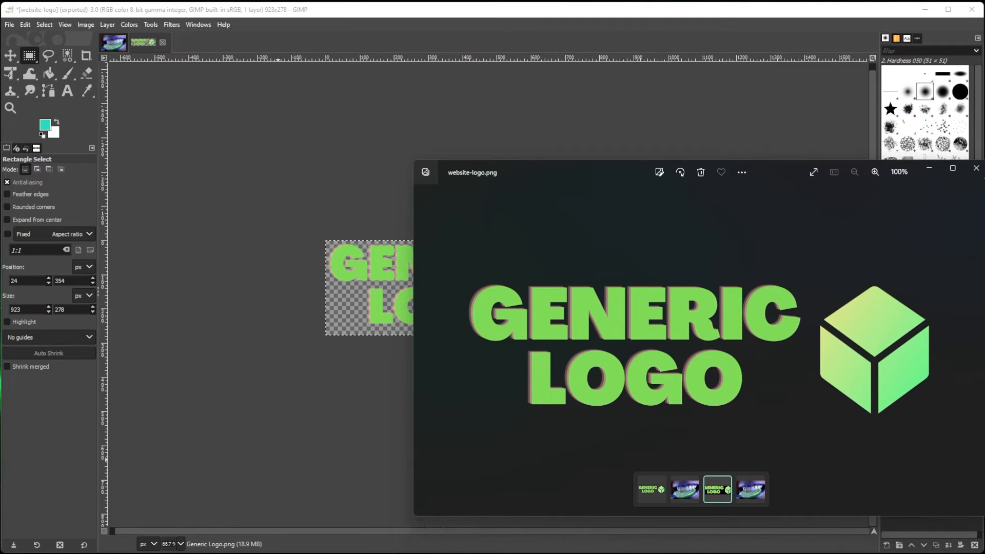
pyautogui.click(978, 174)
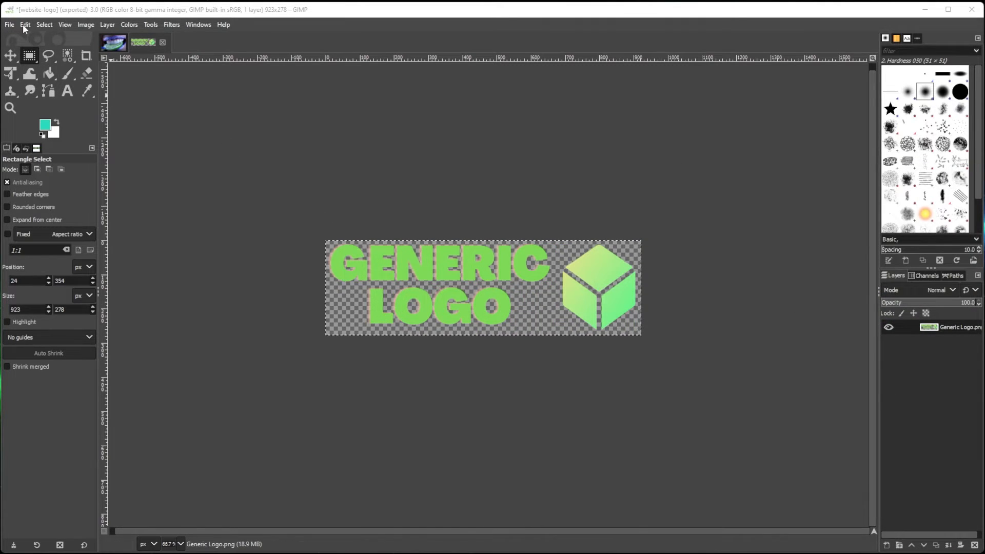
# - Export the cropped logo again as website-logo-2.png, using the lowest PNG compression level
pyautogui.click(9, 25)
pyautogui.click(39, 200)
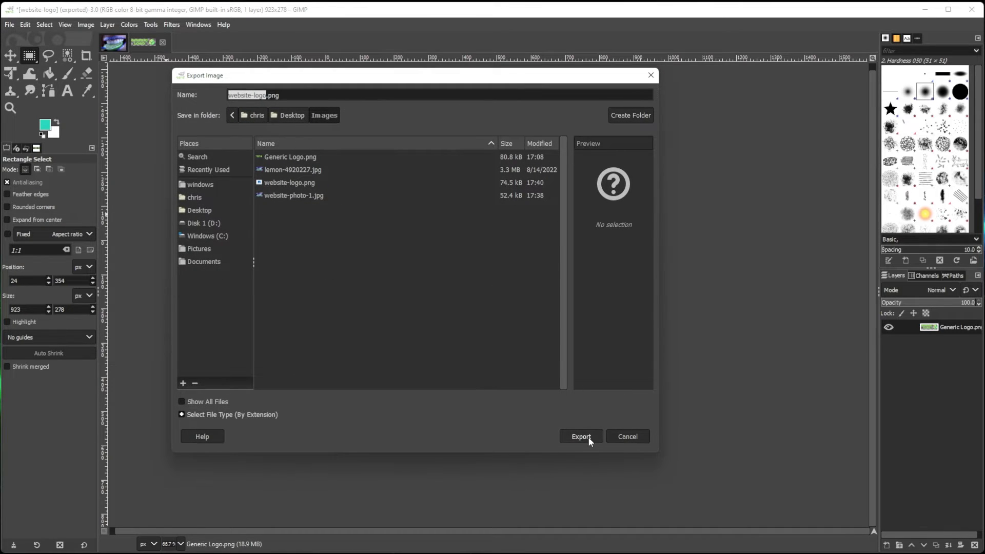
pyautogui.click(268, 96)
pyautogui.write('-2')
pyautogui.press('Return')
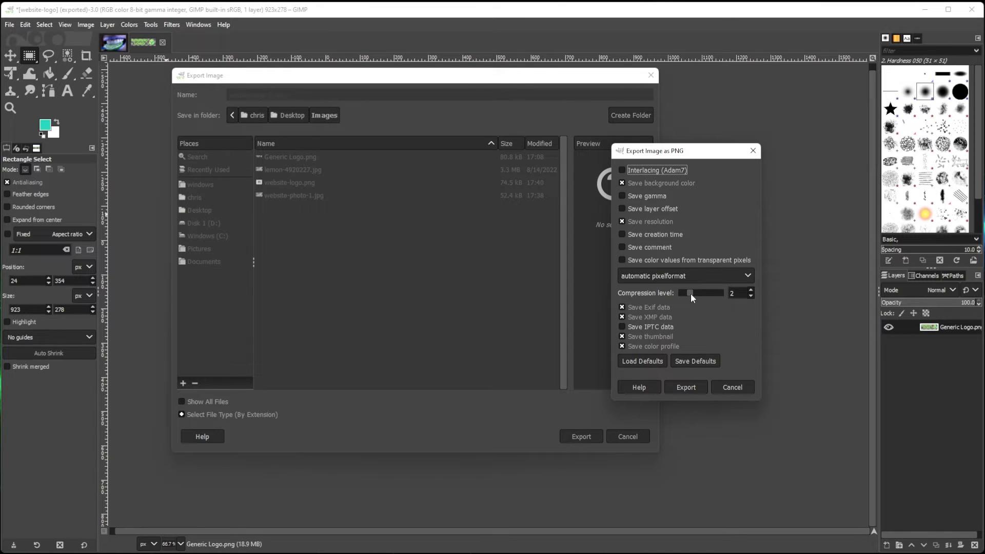
pyautogui.moveTo(691, 293); pyautogui.dragTo(671, 293)
pyautogui.click(686, 388)
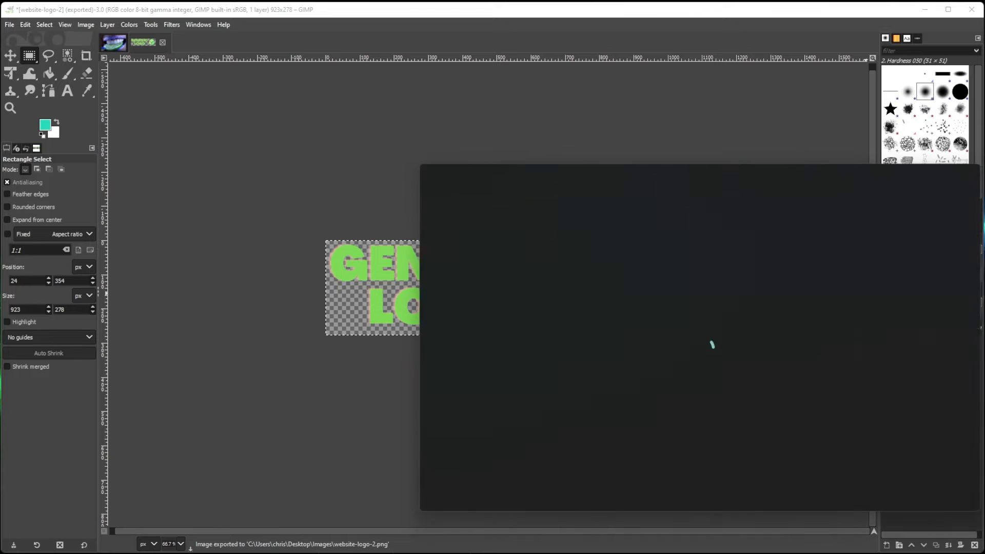
# - View website-logo-2.png, and compare its file size with that of website-logo.png in the Images folder
pyautogui.moveTo(784, 167); pyautogui.dragTo(589, 115)
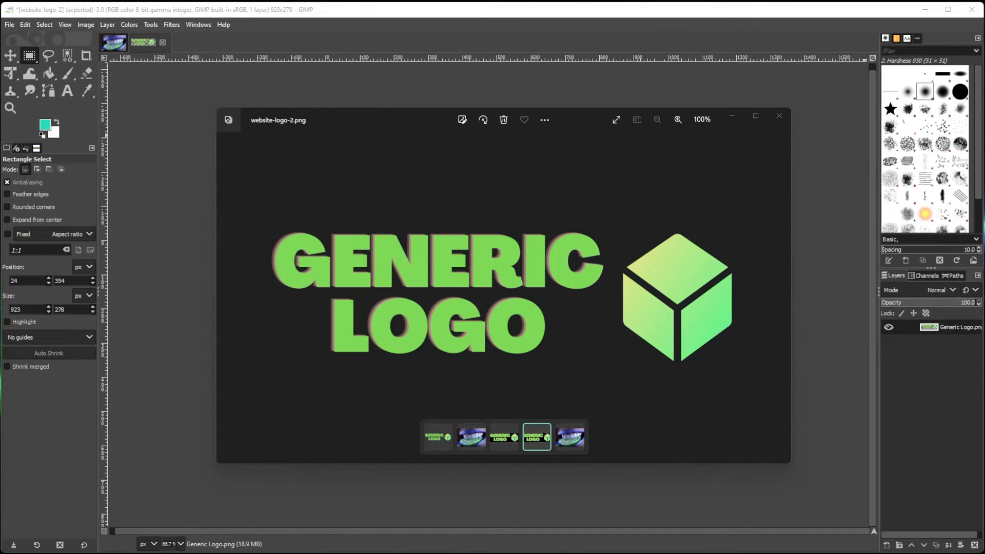
pyautogui.moveTo(984, 46); pyautogui.dragTo(601, 106)
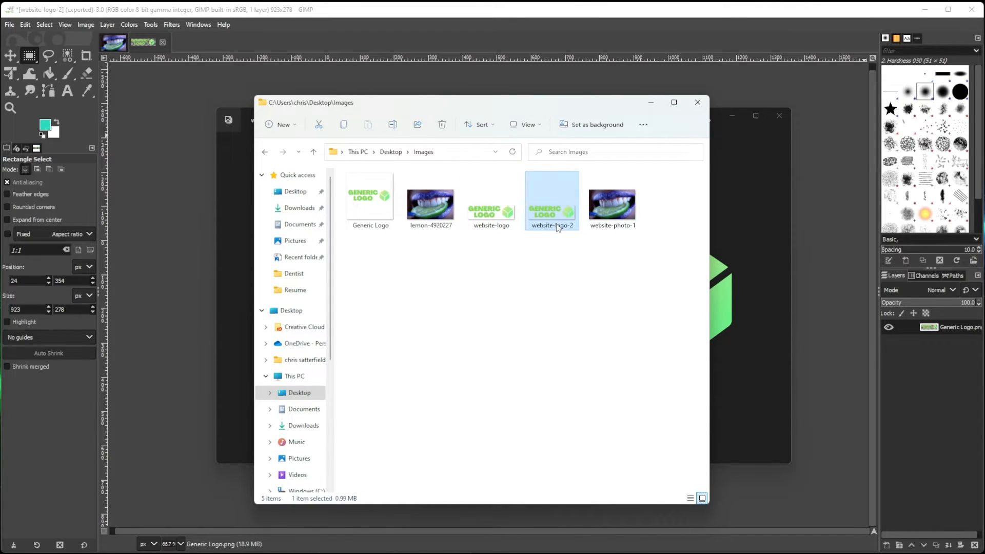
pyautogui.moveTo(558, 229)
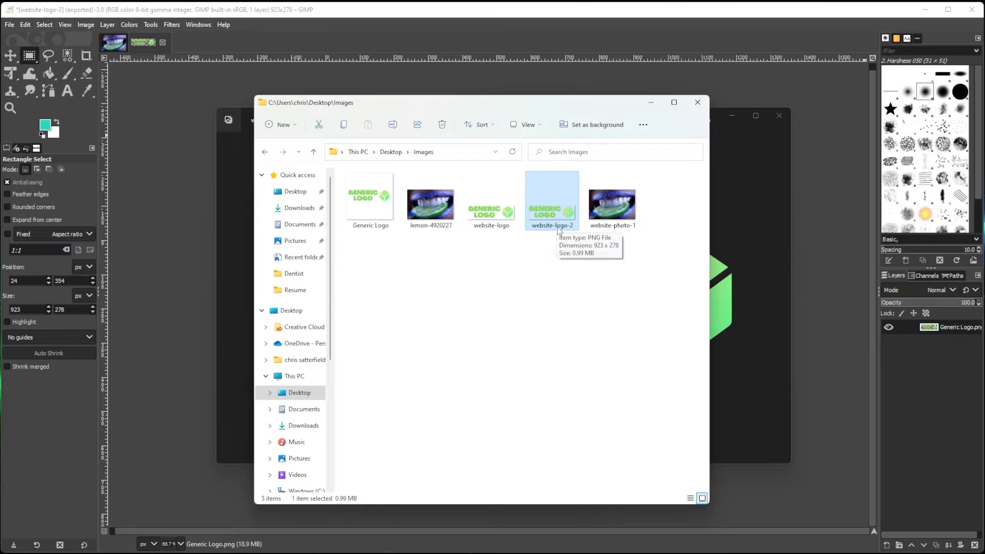
pyautogui.click(499, 219)
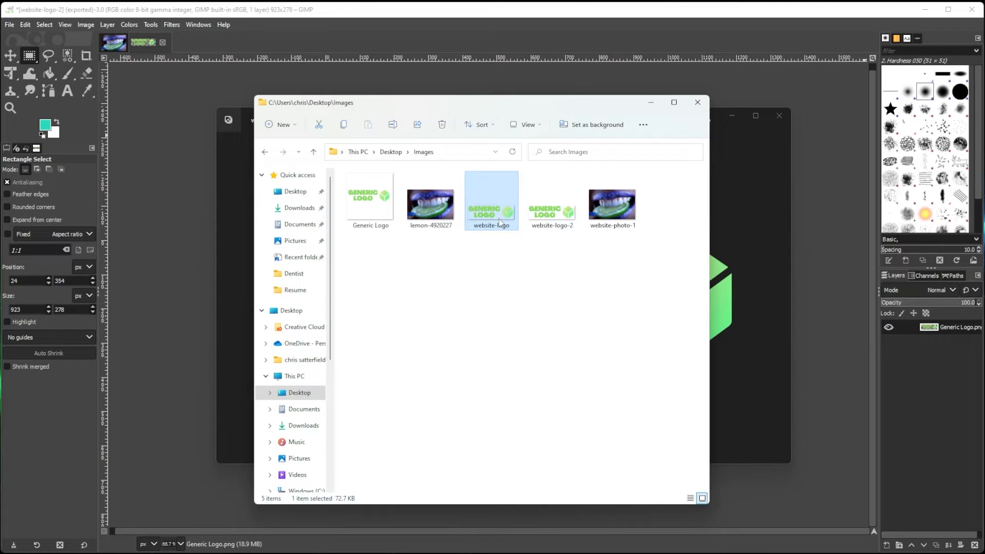
pyautogui.moveTo(501, 227)
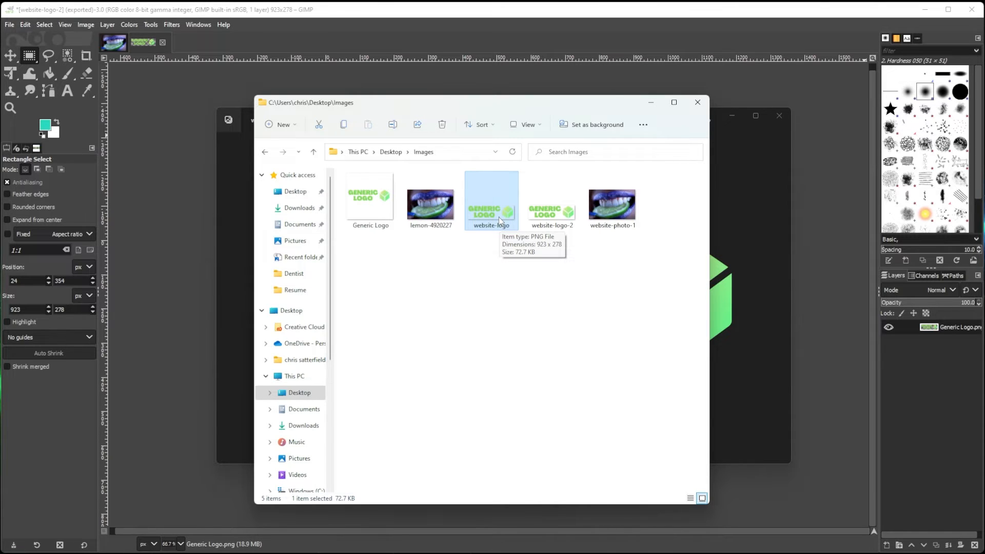
# - Open website-logo-2.png and website-logo.png in separate photo viewer windows and place them side by side to compare quality
pyautogui.doubleClick(553, 205)
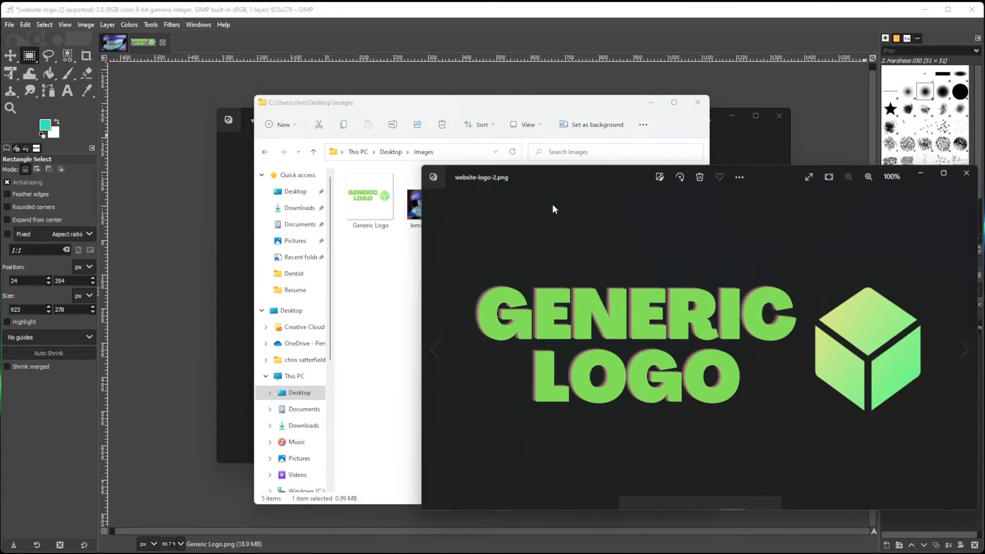
pyautogui.click(484, 144)
pyautogui.click(503, 197)
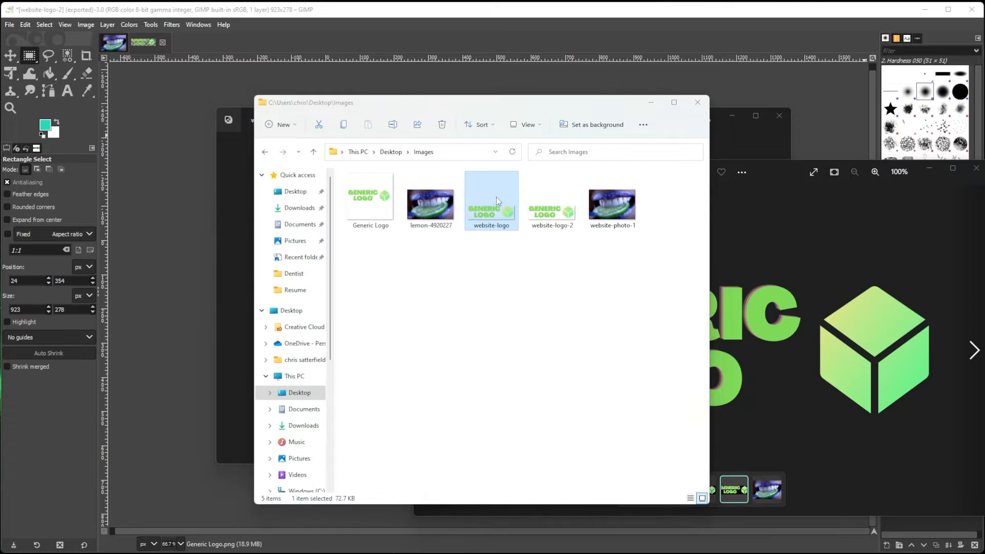
pyautogui.doubleClick(497, 197)
pyautogui.click(651, 103)
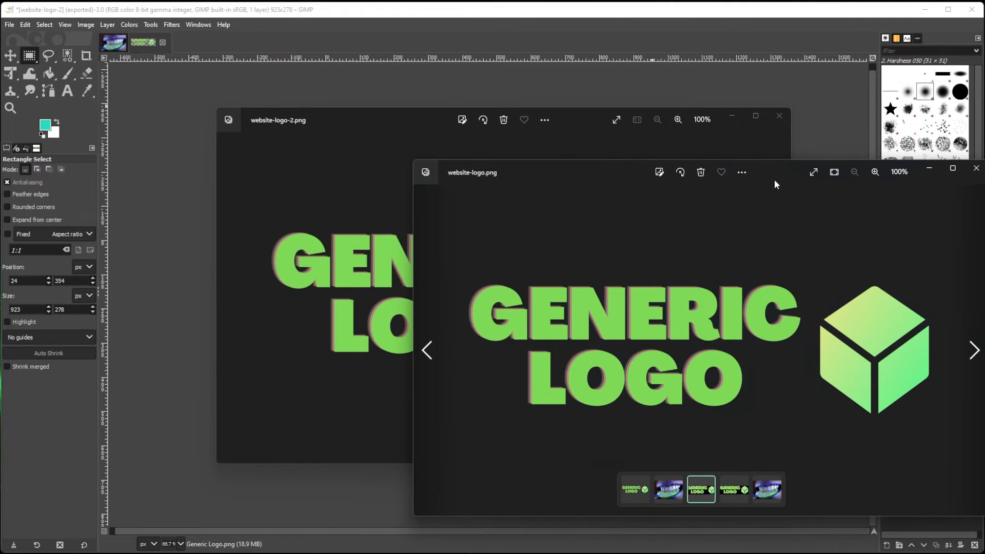
pyautogui.moveTo(774, 180); pyautogui.dragTo(382, 107)
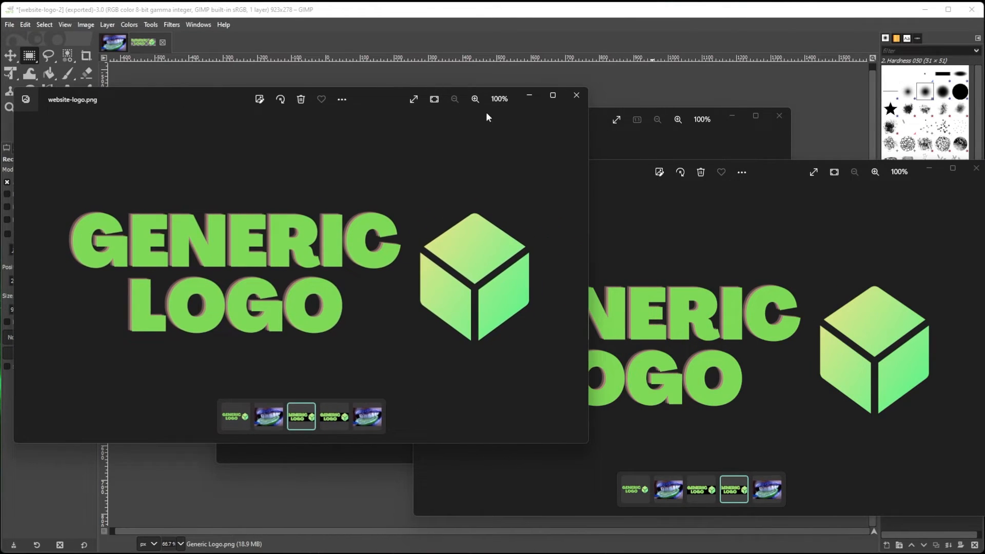
pyautogui.moveTo(774, 168); pyautogui.dragTo(830, 97)
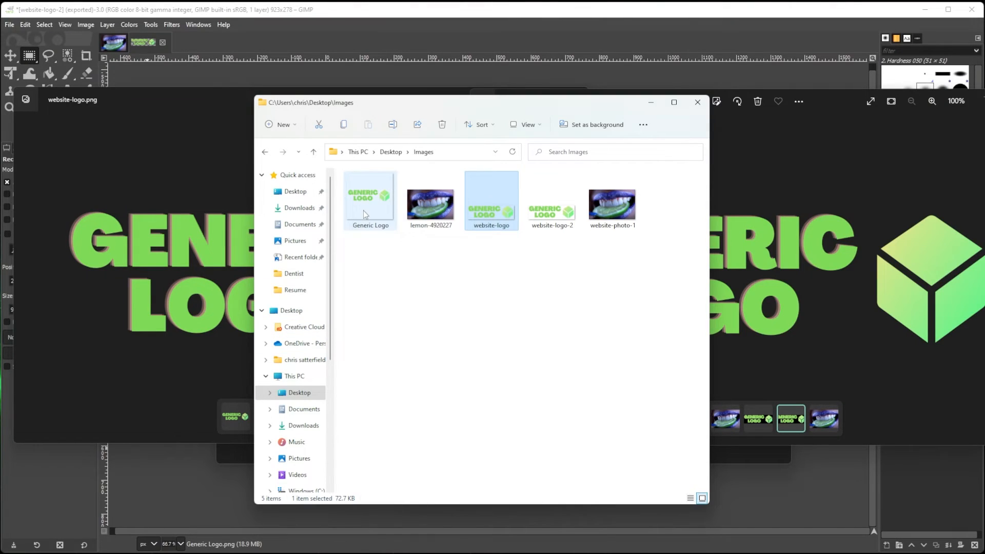
# - Enlarge the original Generic Logo.png in the photo viewer to compare it with the exported logos, and close the comparison viewers
pyautogui.doubleClick(363, 210)
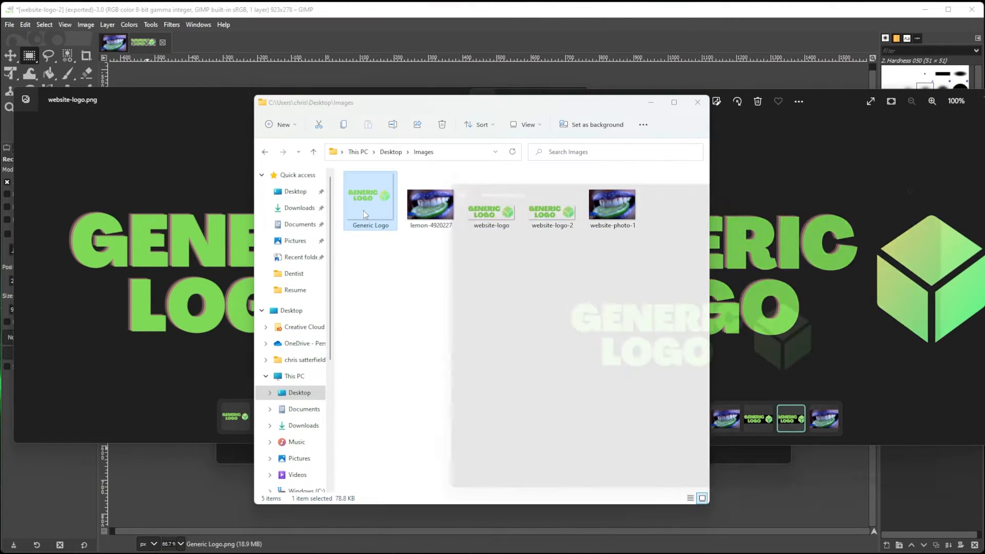
pyautogui.moveTo(772, 174); pyautogui.dragTo(463, 90)
pyautogui.click(601, 472)
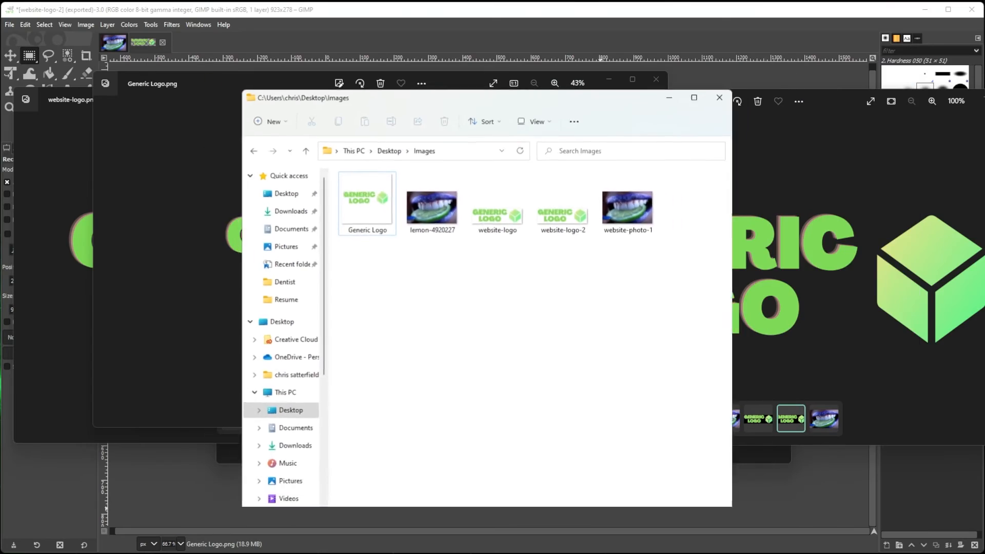
pyautogui.click(697, 106)
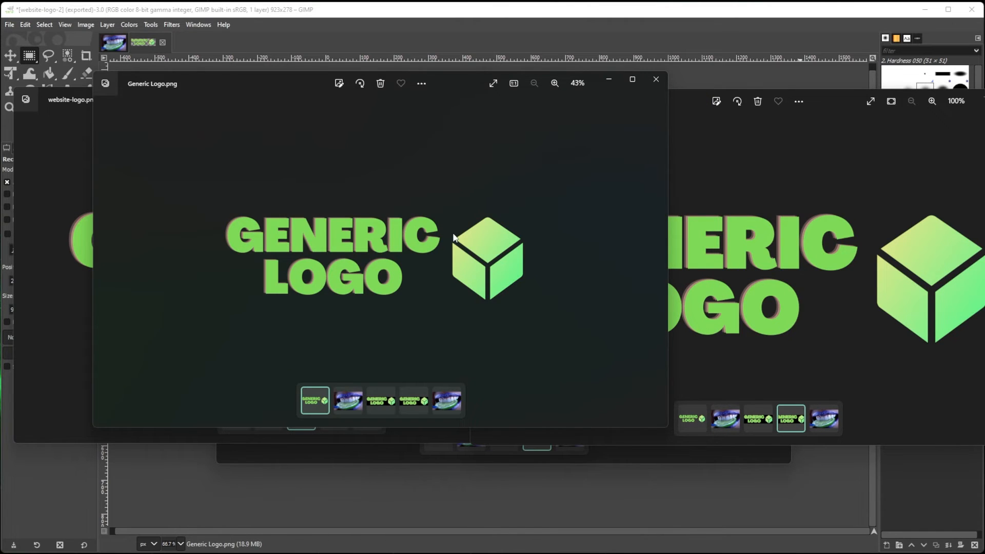
pyautogui.scroll(5, 400, 241)
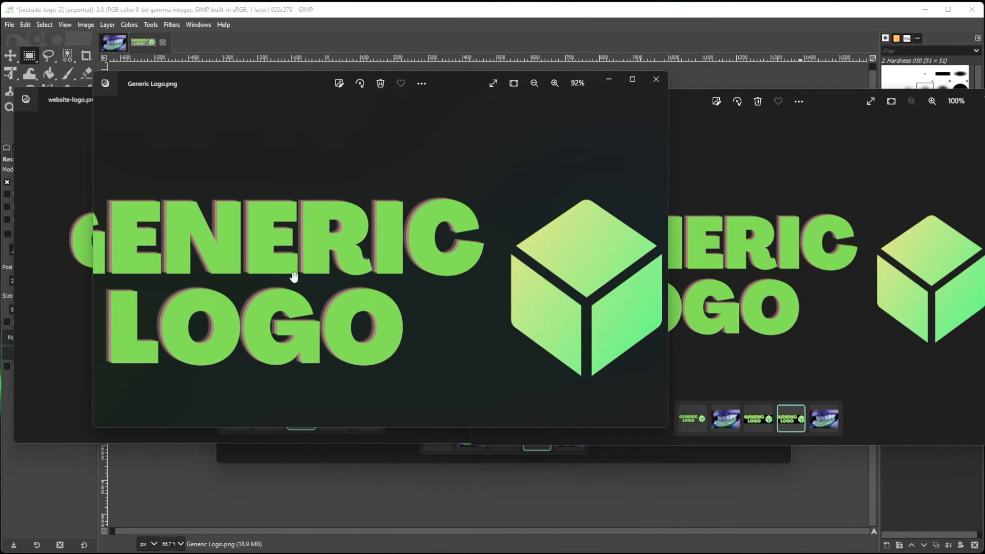
pyautogui.moveTo(294, 277); pyautogui.dragTo(454, 291)
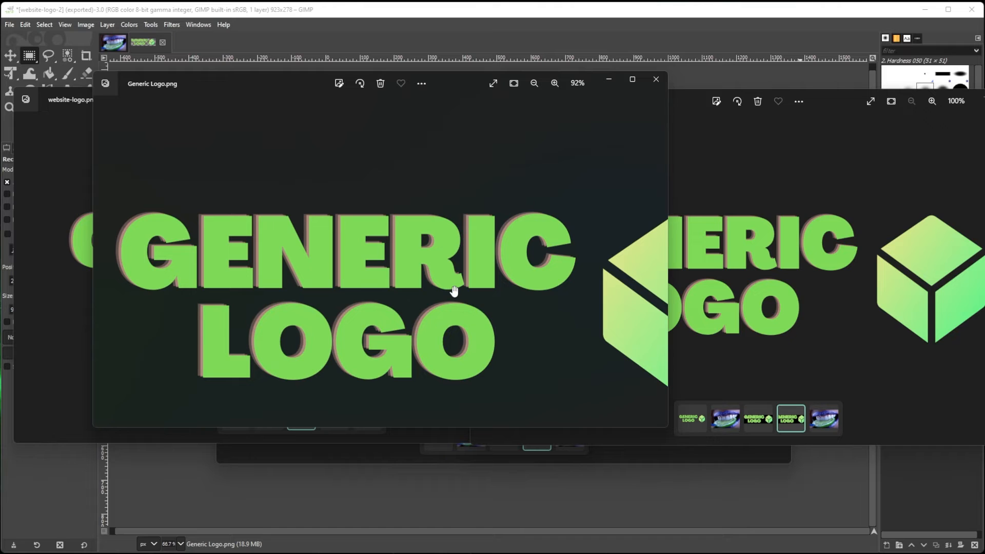
pyautogui.click(655, 80)
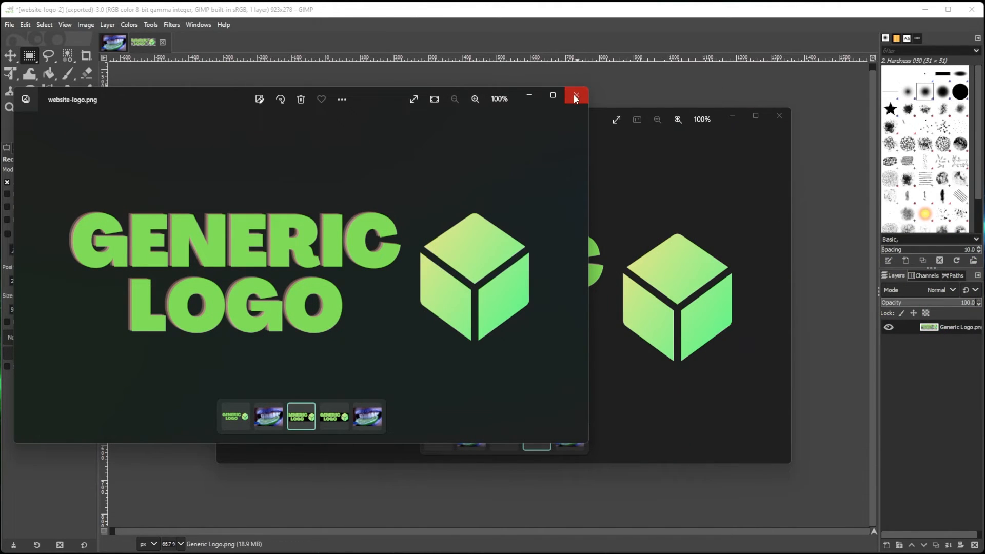
pyautogui.click(573, 94)
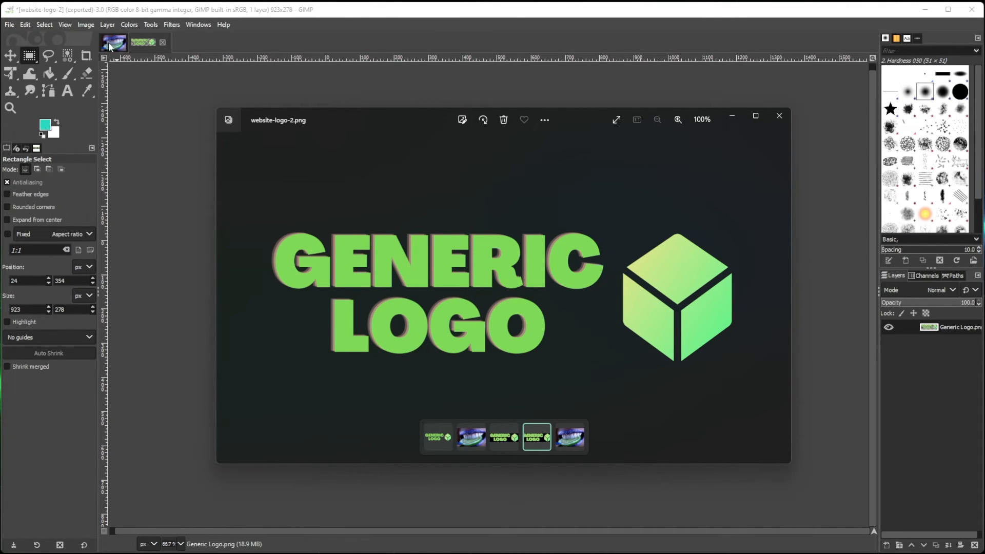
pyautogui.click(12, 27)
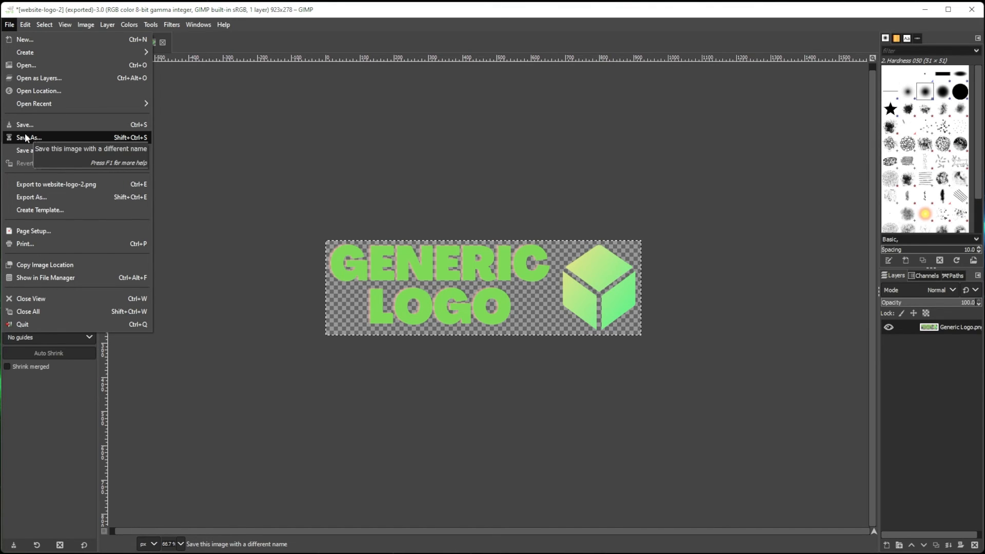
pyautogui.click(11, 26)
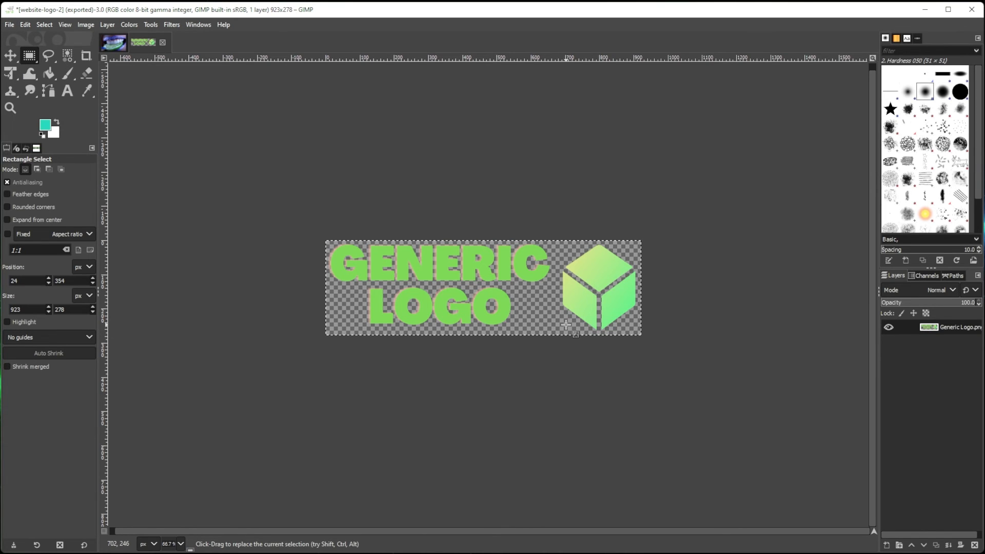